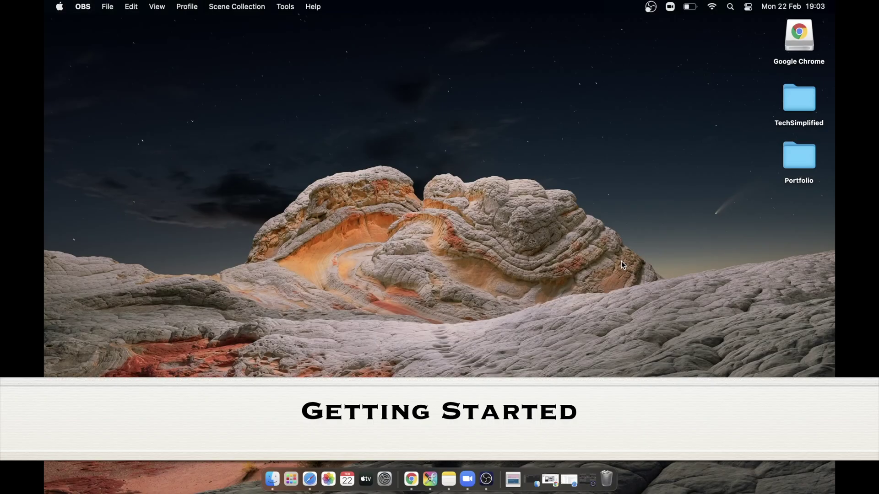
- Switch to Zoom, start the personal meeting and join it with computer audio
click(472, 484)
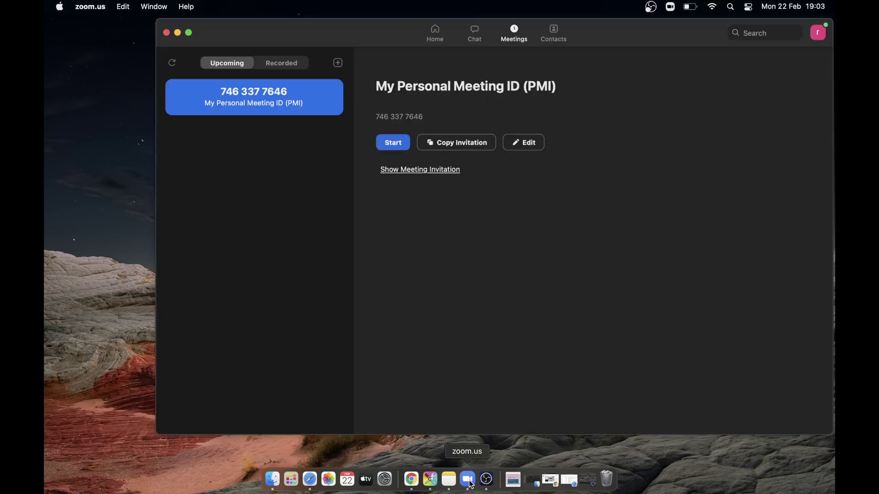
click(390, 148)
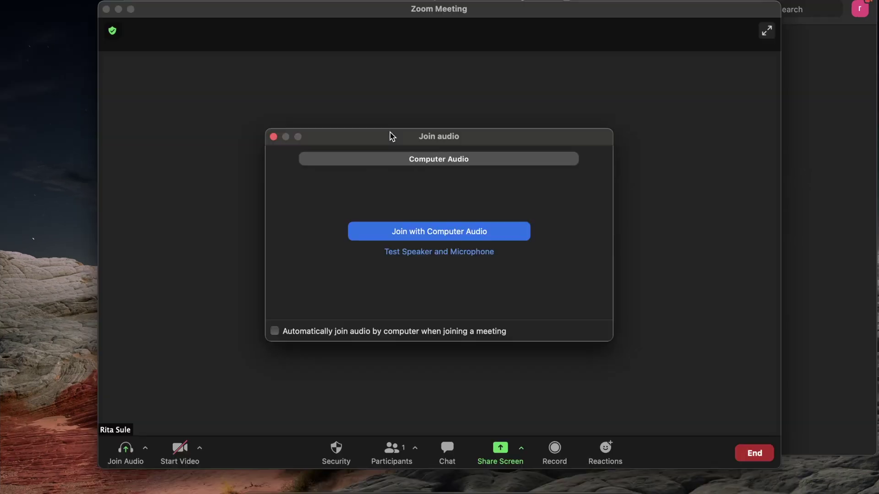
click(424, 233)
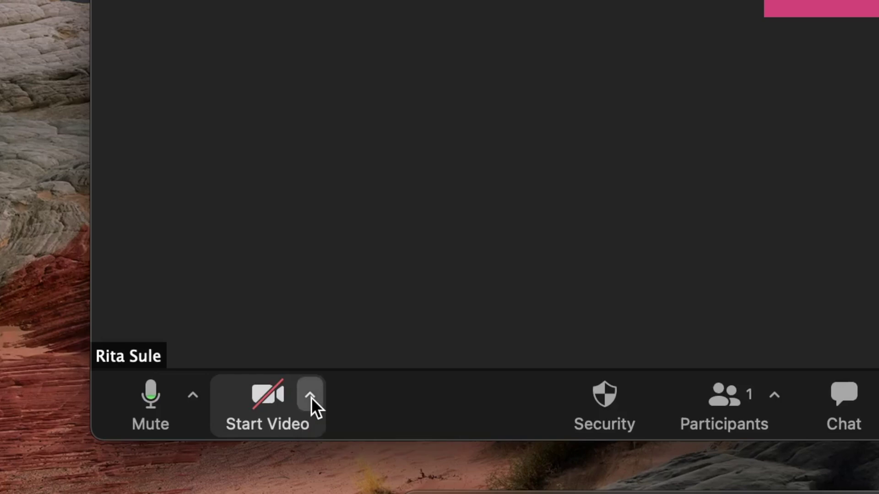
- Open the virtual background settings, try the bridge, grass and Earth images, and set the background to Blur
click(311, 398)
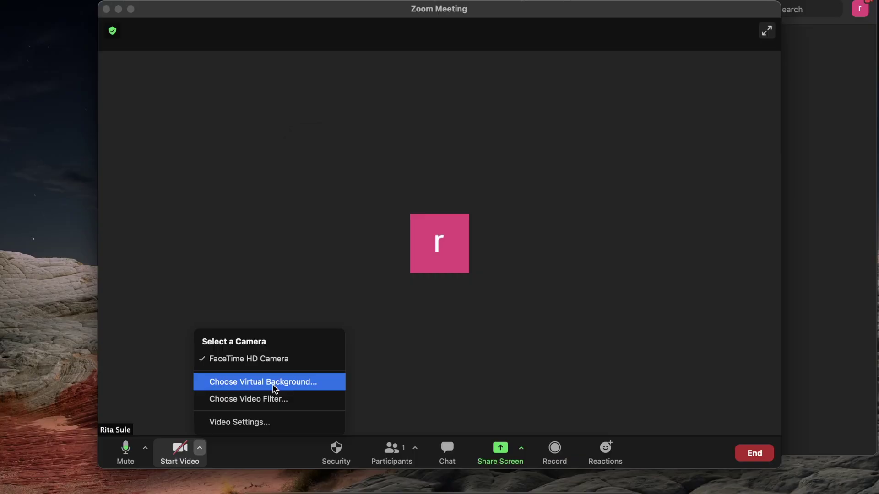
click(275, 383)
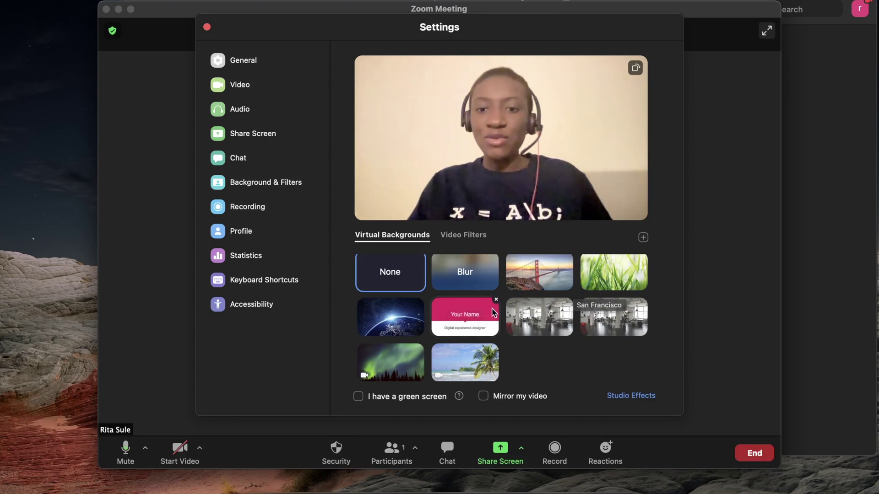
click(471, 273)
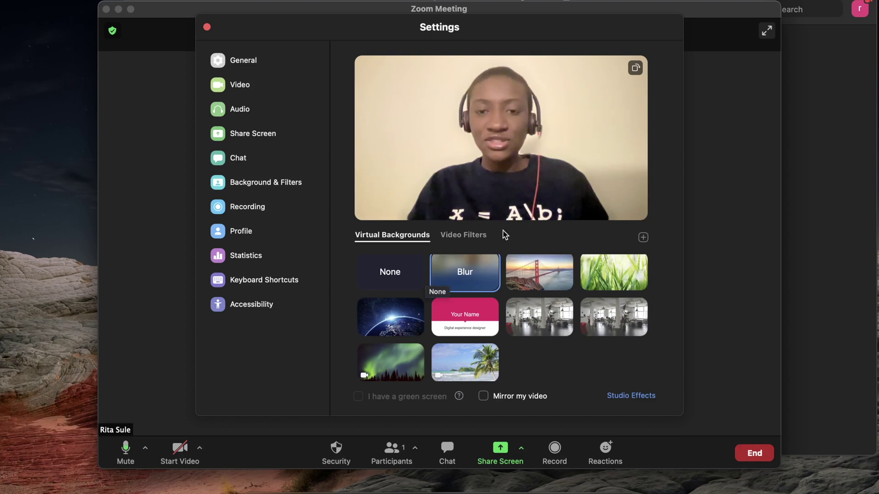
click(545, 280)
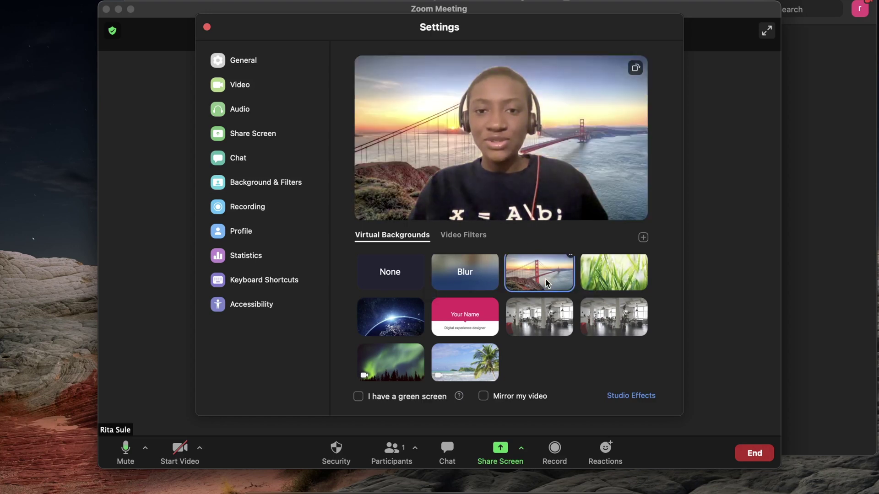
click(614, 273)
click(384, 317)
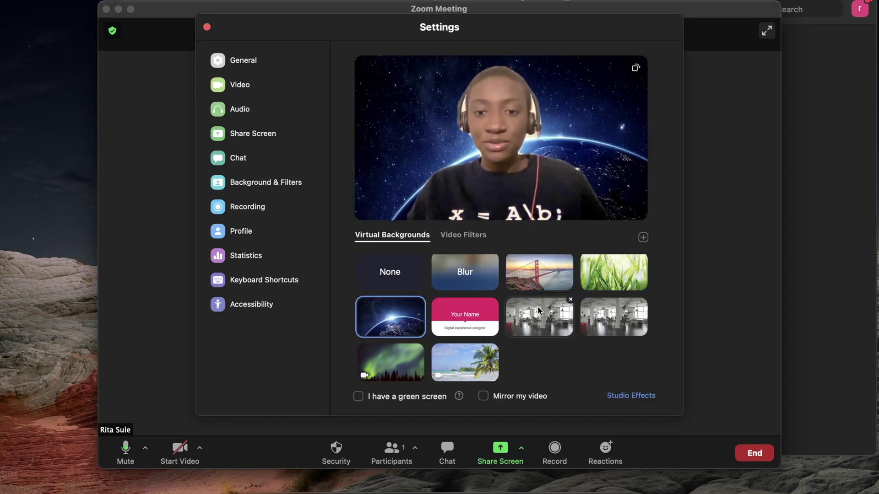
click(471, 275)
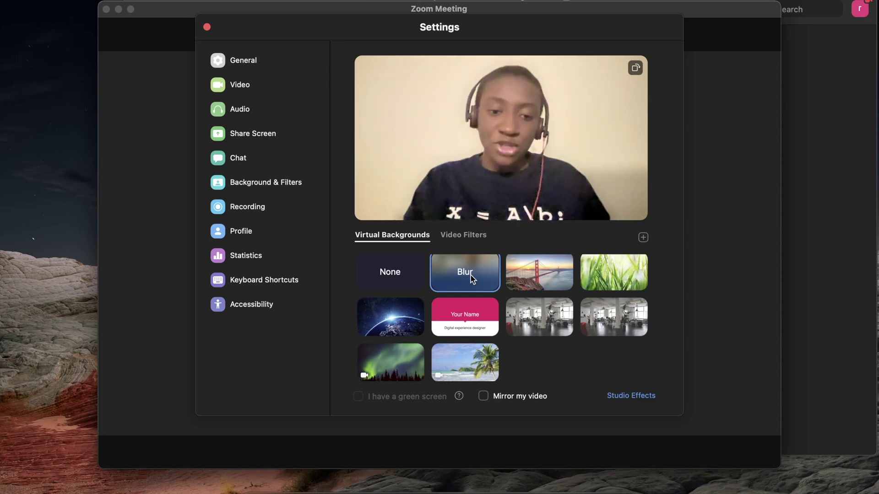
- Switch to Google Chrome and open pexels.com in a new tab
mouse_move(425, 467)
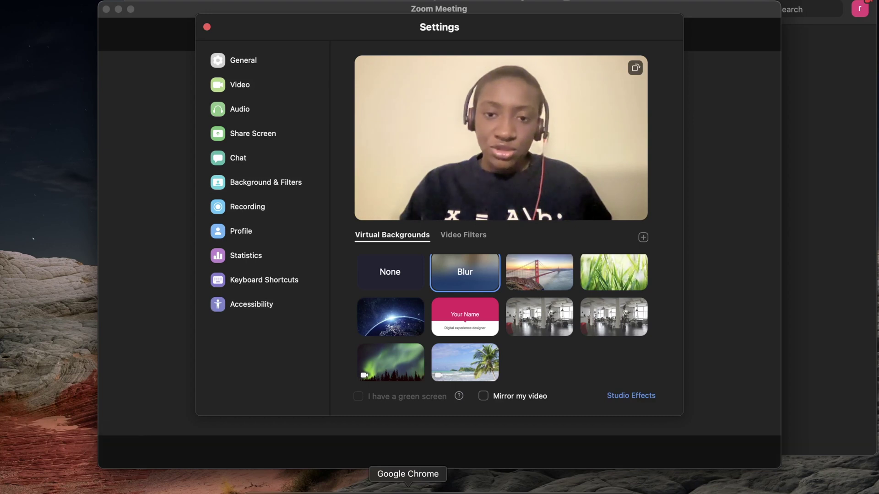
click(408, 486)
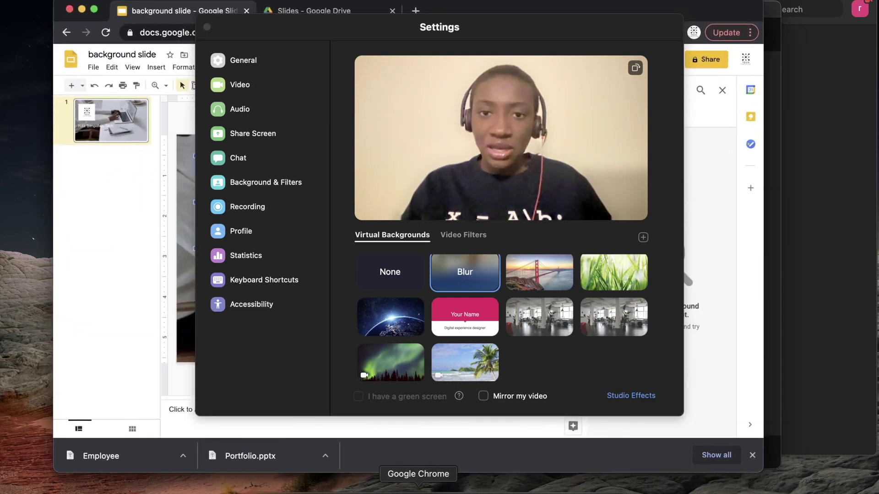
key(super+t)
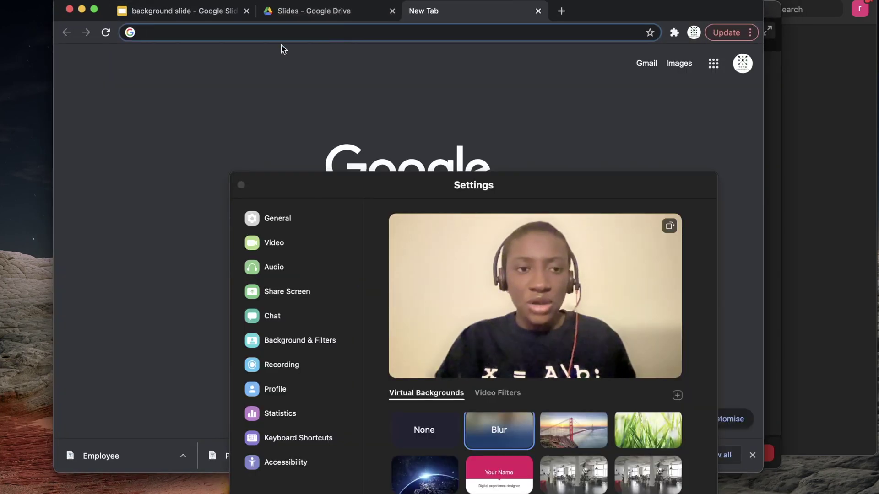
text(pexels)
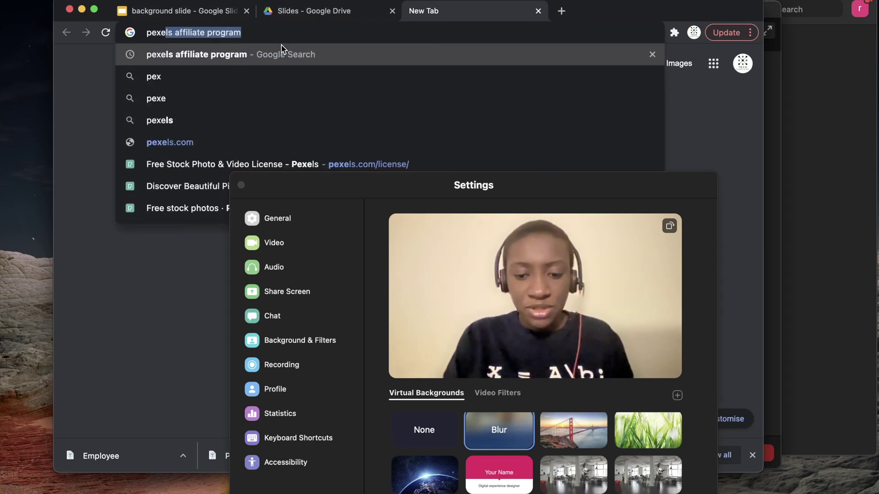
text(.com)
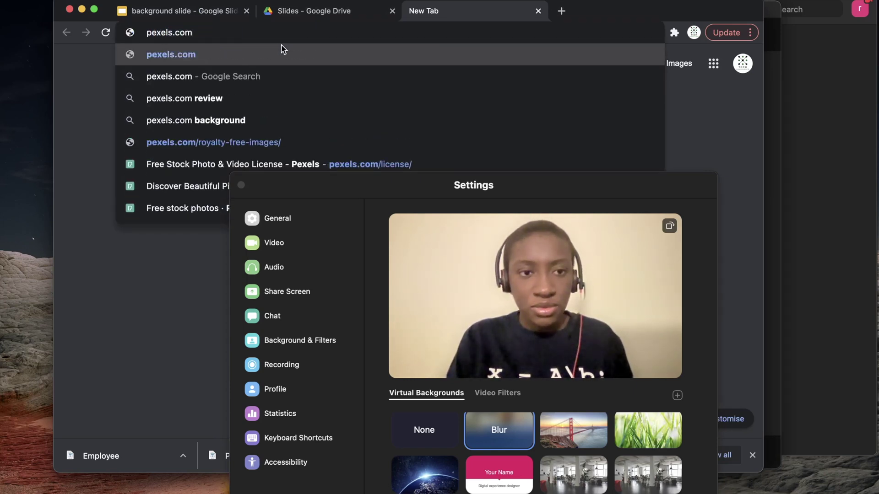
key(Return)
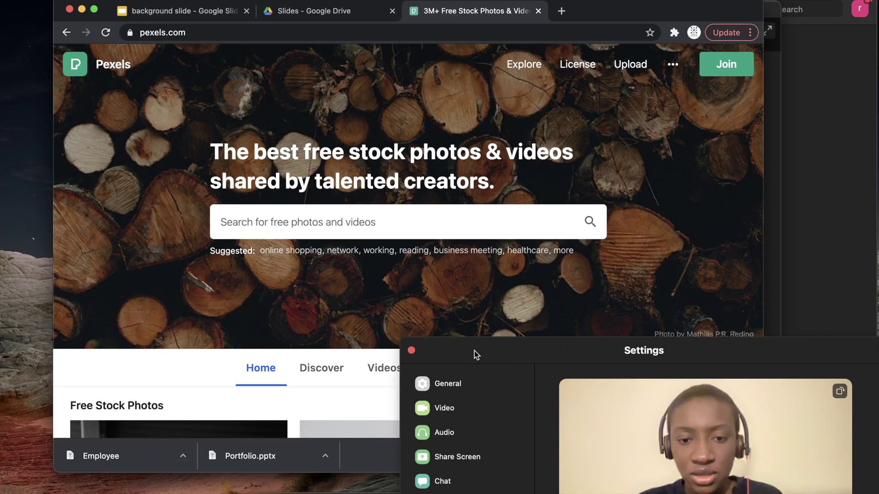
- Search Pexels for "work from home space" photos
scroll(400, 257, down, 6)
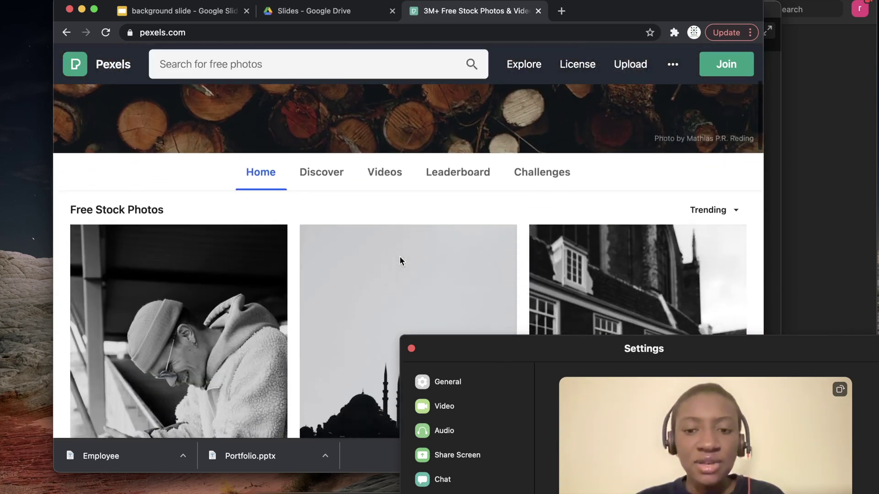
scroll(394, 251, down, 10)
scroll(394, 251, up, 20)
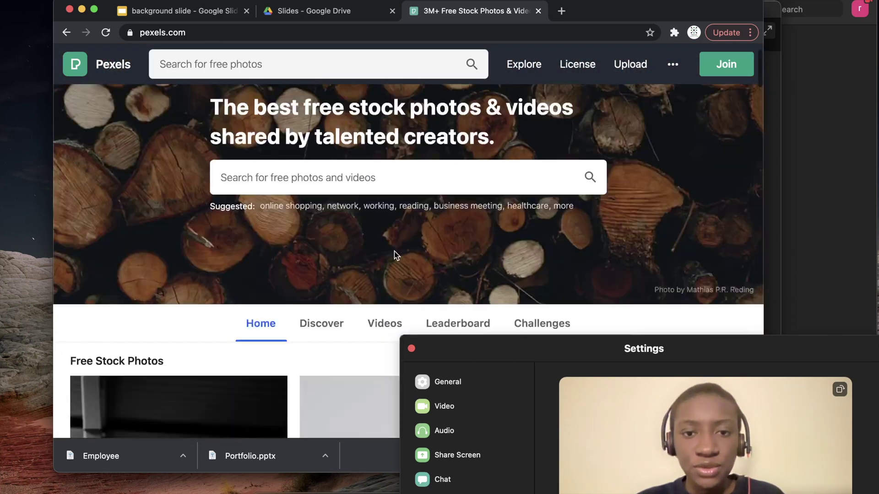
click(247, 213)
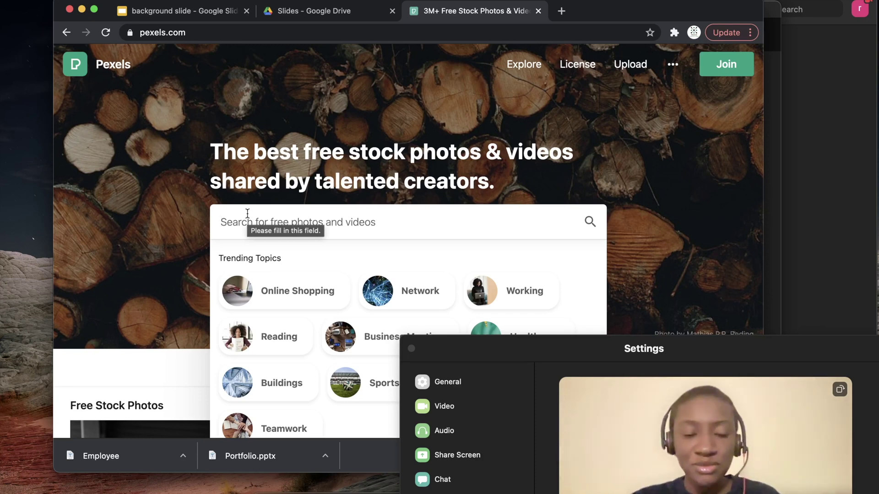
text(livi)
key(BackSpace)
key(BackSpace)
key(BackSpace)
key(BackSpace)
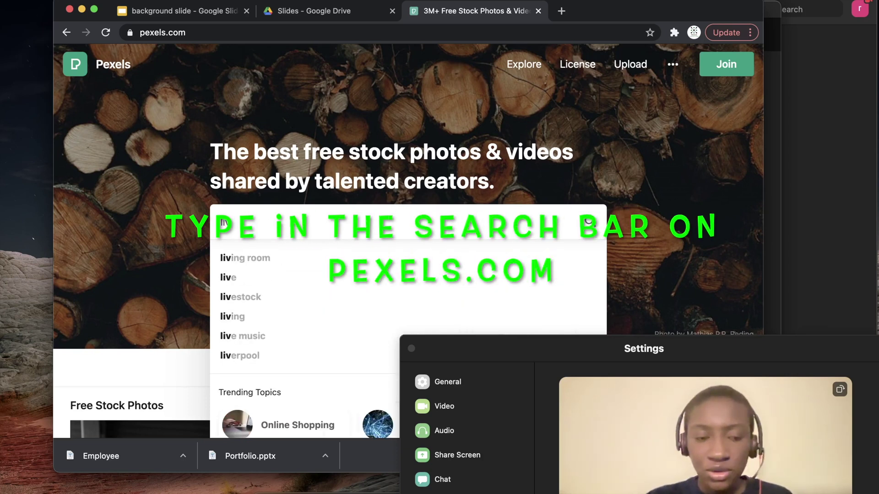
text(work)
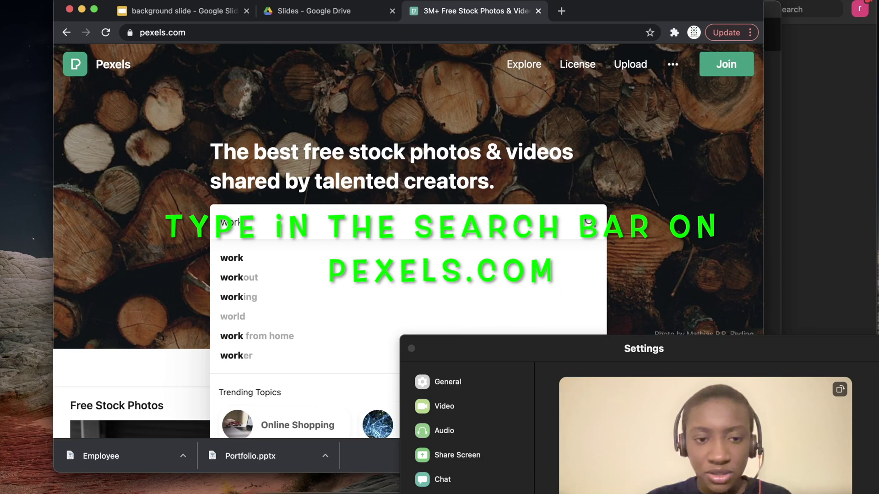
text( from )
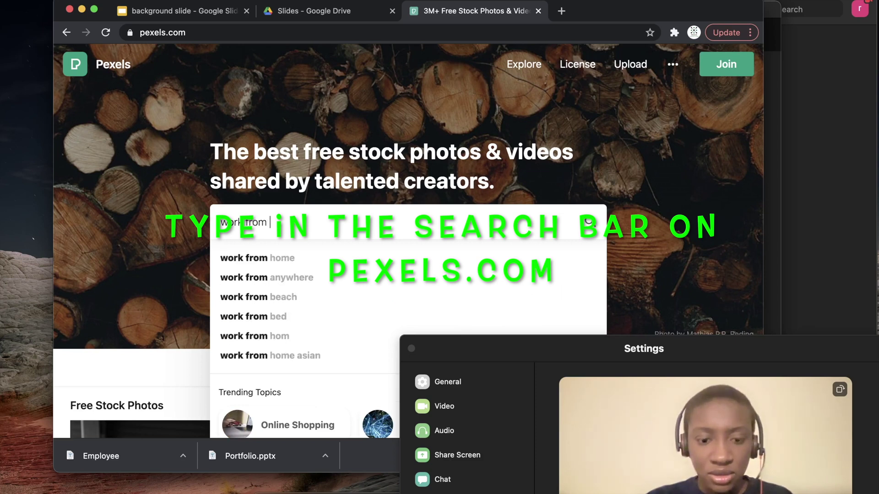
text(home sa)
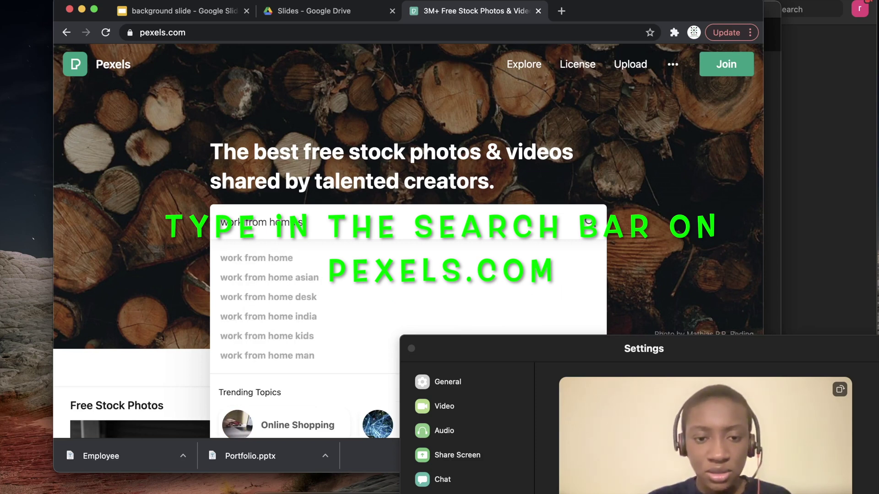
text(ac)
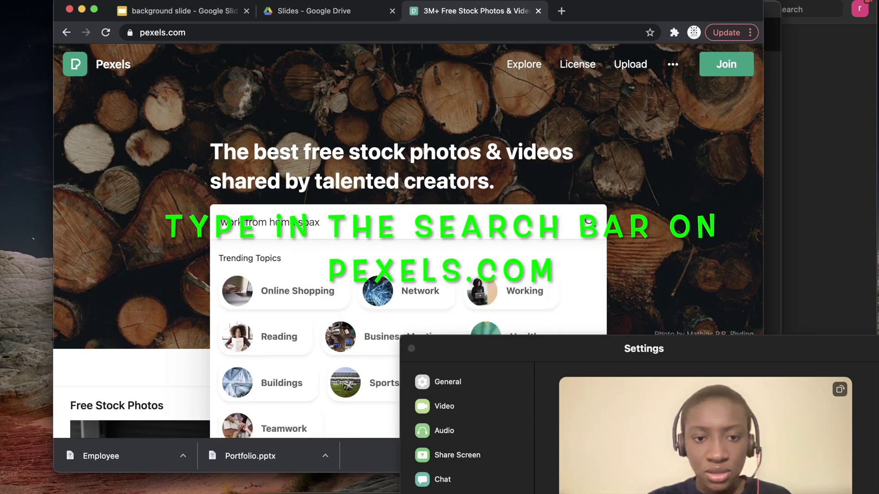
text(e)
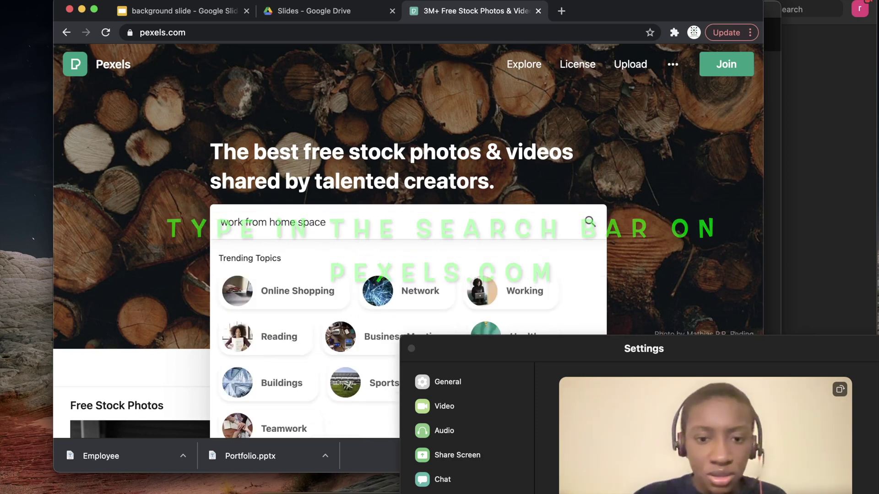
key(Return)
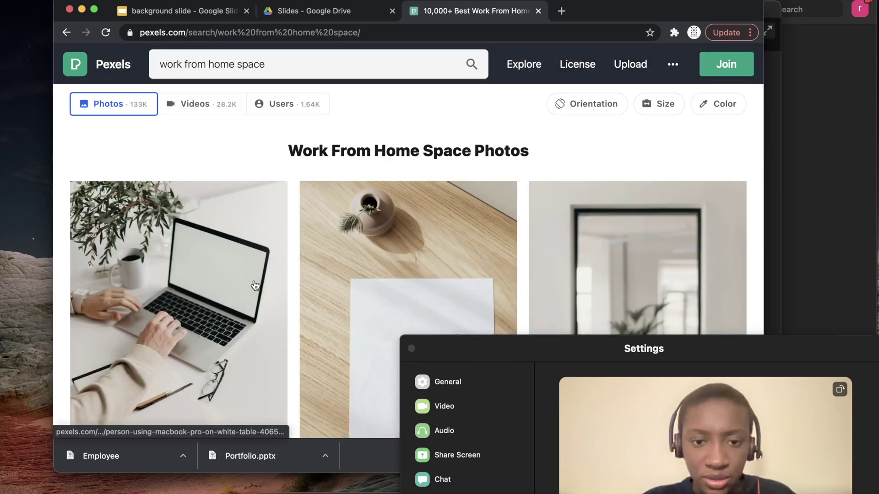
- Look through the work-from-home photo results for an image suited to a meeting background
scroll(255, 285, down, 10)
scroll(255, 286, down, 9)
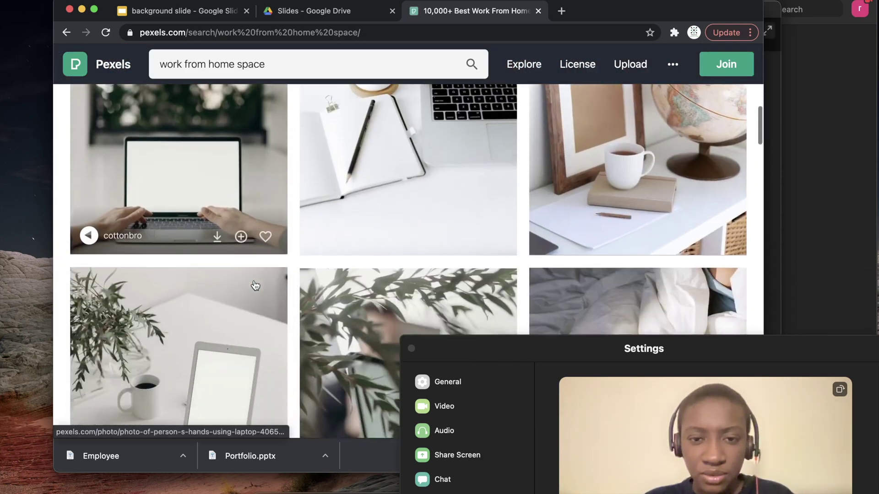
scroll(255, 285, down, 15)
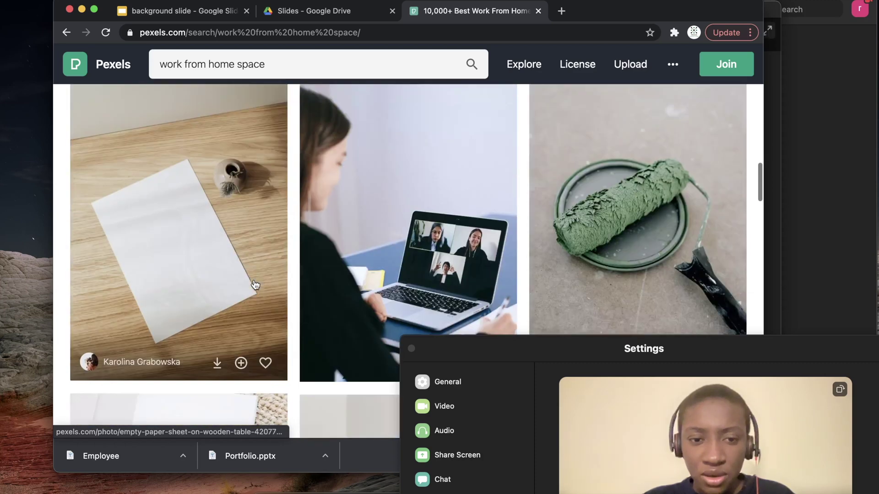
scroll(255, 285, down, 12)
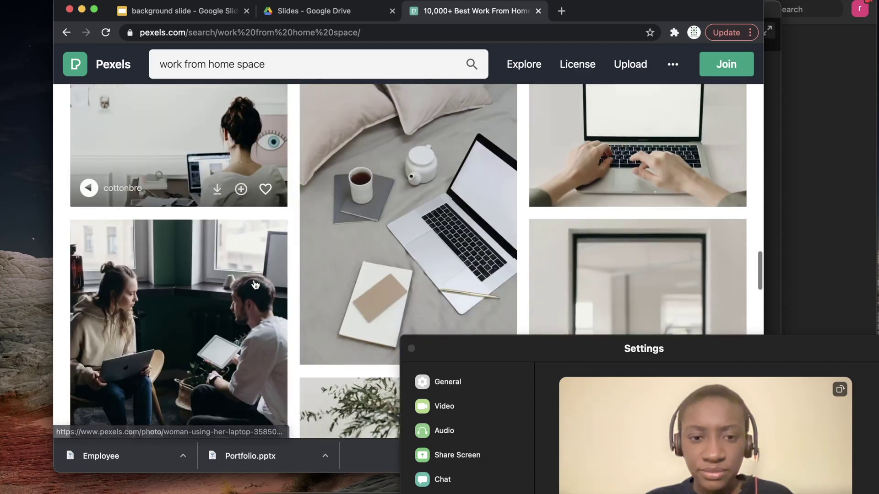
scroll(255, 286, down, 12)
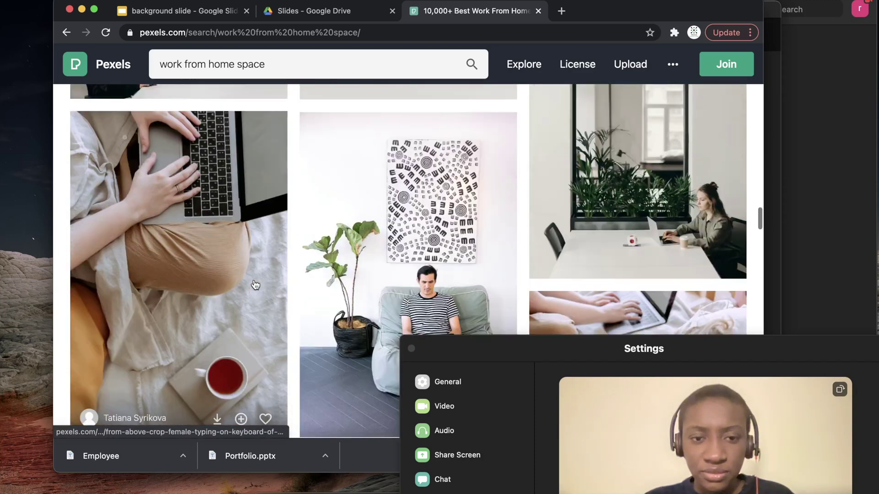
scroll(255, 286, down, 12)
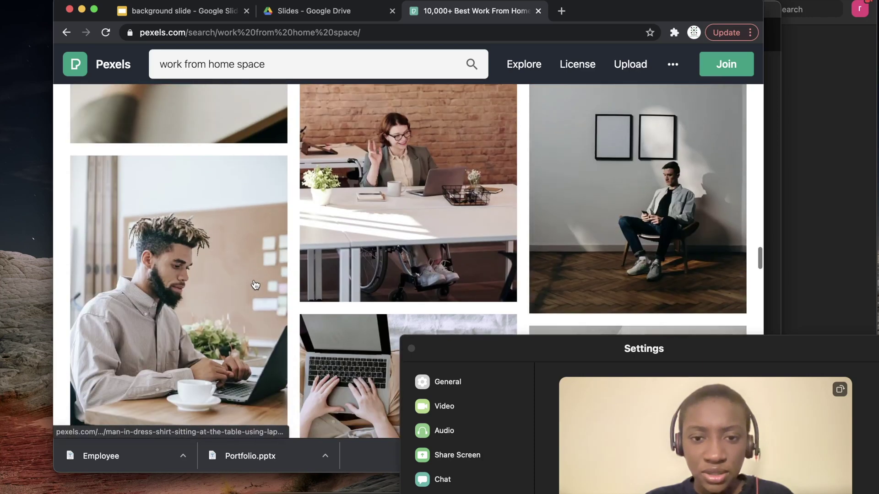
scroll(255, 286, up, 15)
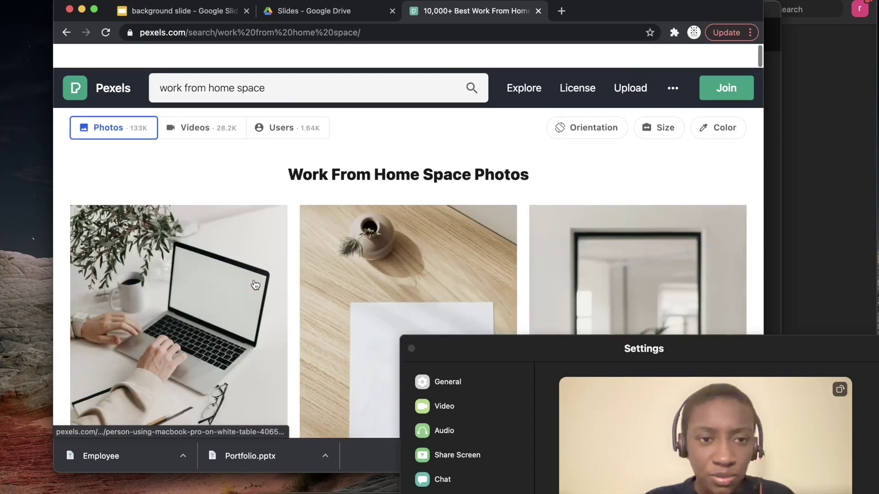
- Replace the search term with "living room" and browse the matching photos
click(268, 67)
key(BackSpace)
key(BackSpace)
key(BackSpace)
key(BackSpace)
key(BackSpace)
key(BackSpace)
key(BackSpace)
key(BackSpace)
key(BackSpace)
key(BackSpace)
key(BackSpace)
key(BackSpace)
key(BackSpace)
key(BackSpace)
key(BackSpace)
key(BackSpace)
key(BackSpace)
key(BackSpace)
key(BackSpace)
key(BackSpace)
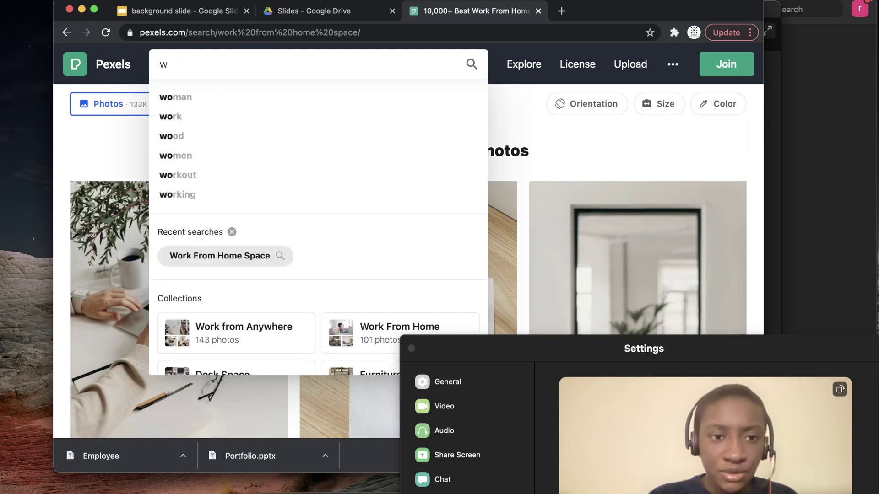
text(living)
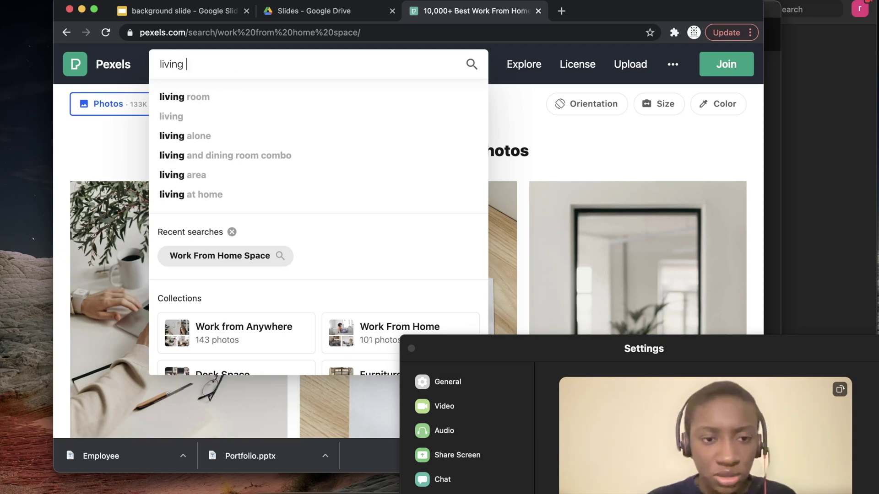
click(230, 96)
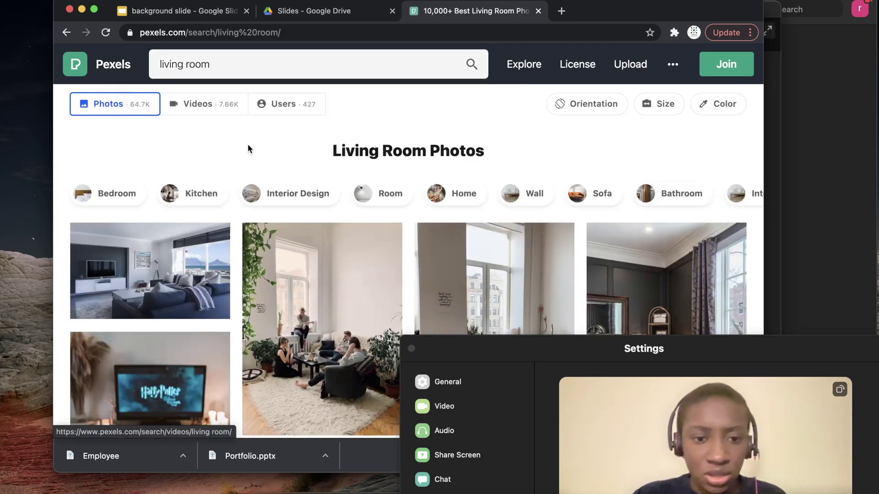
scroll(306, 276, down, 5)
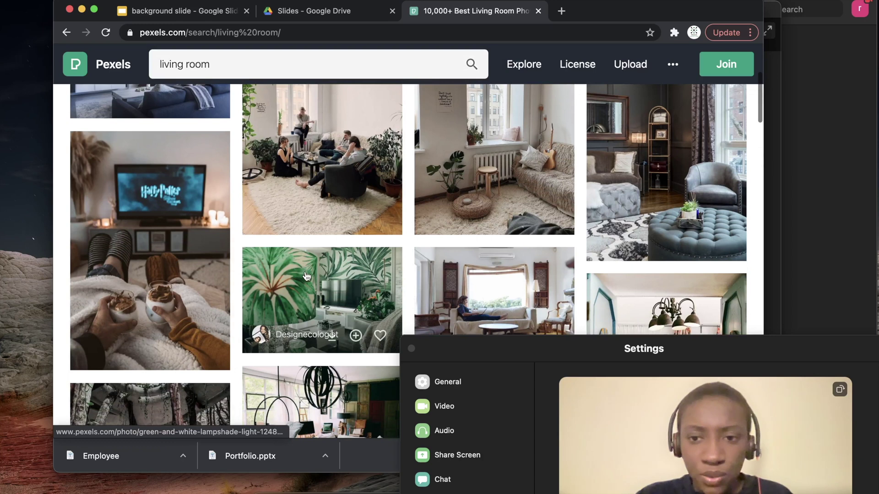
- Open the bright living-room photo with the sofa and turtle wall art from the results and download it for free
scroll(307, 276, down, 4)
scroll(306, 275, down, 2)
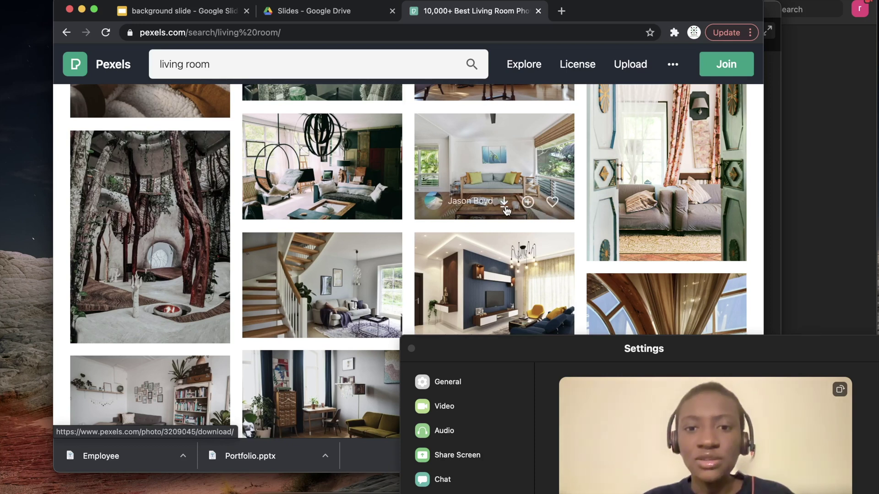
click(492, 180)
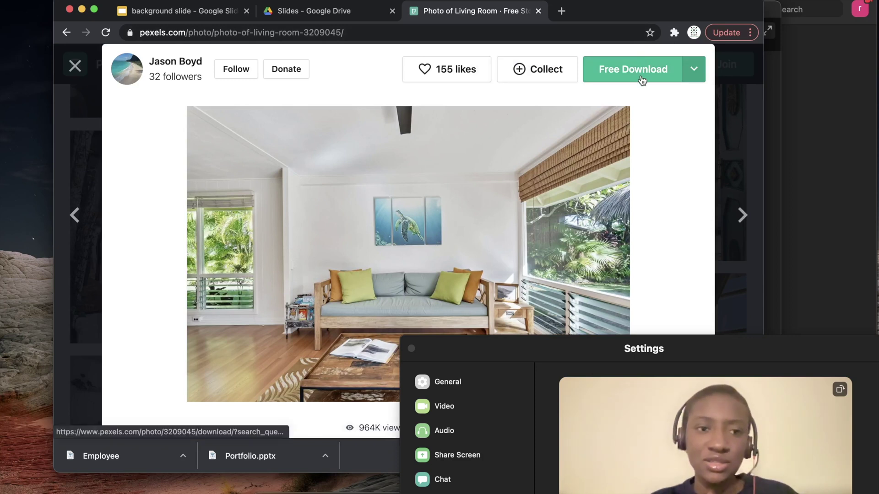
scroll(496, 244, down, 3)
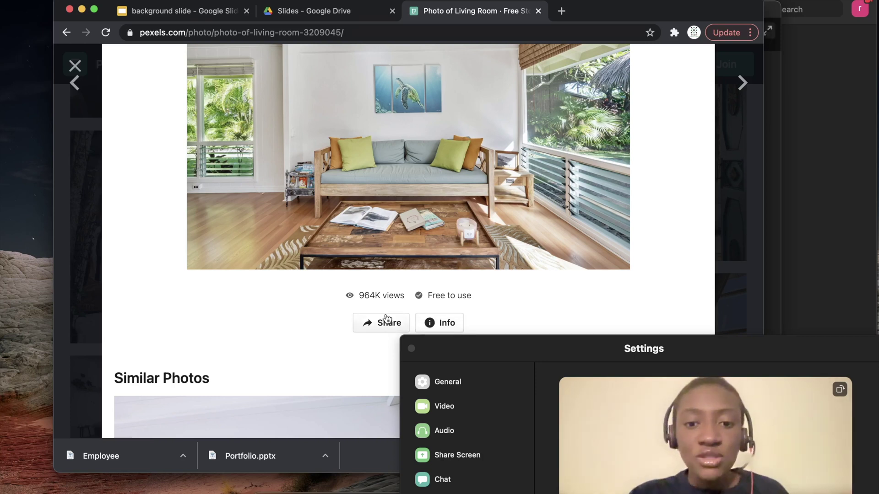
scroll(437, 301, up, 4)
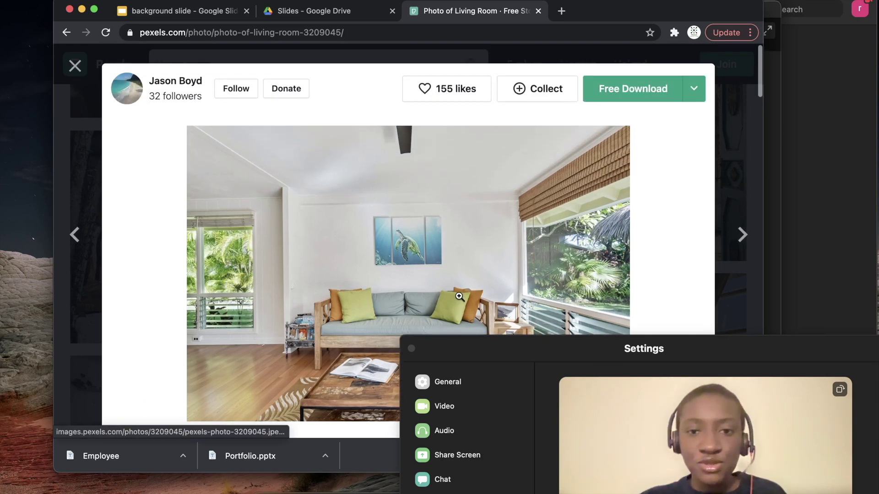
click(614, 91)
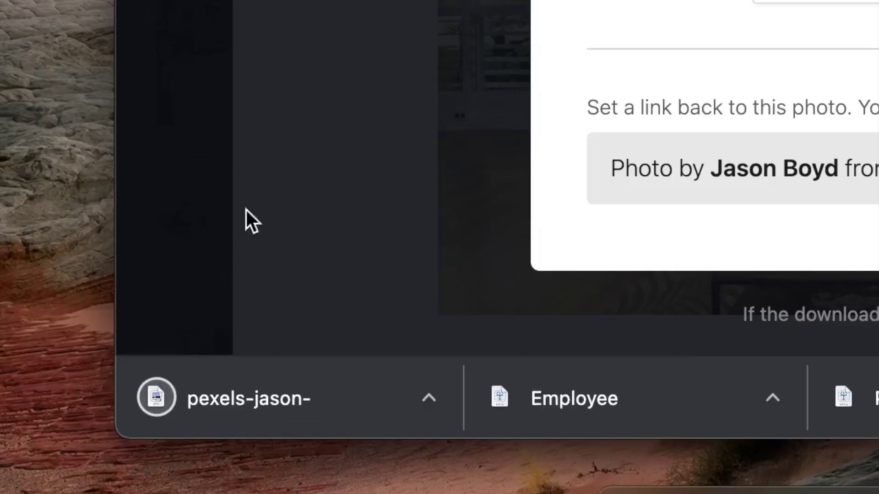
- Open the downloaded living-room image, add it to the Photos library and close the image window
click(296, 408)
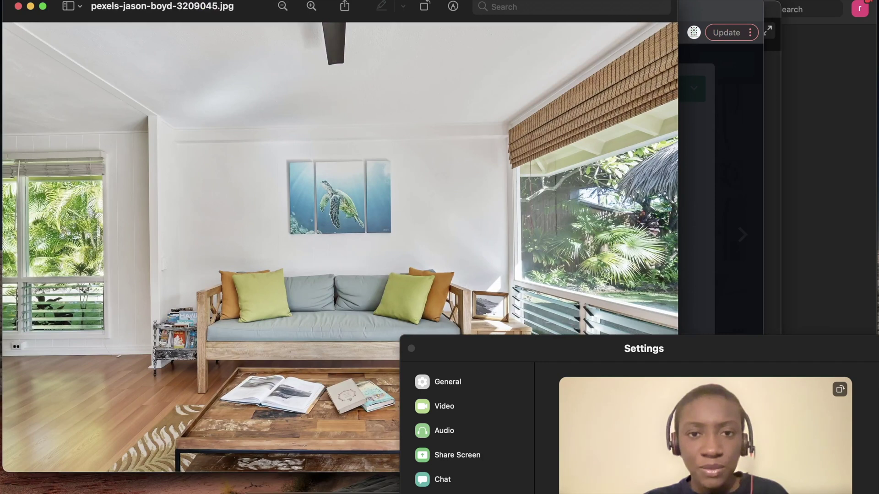
click(345, 7)
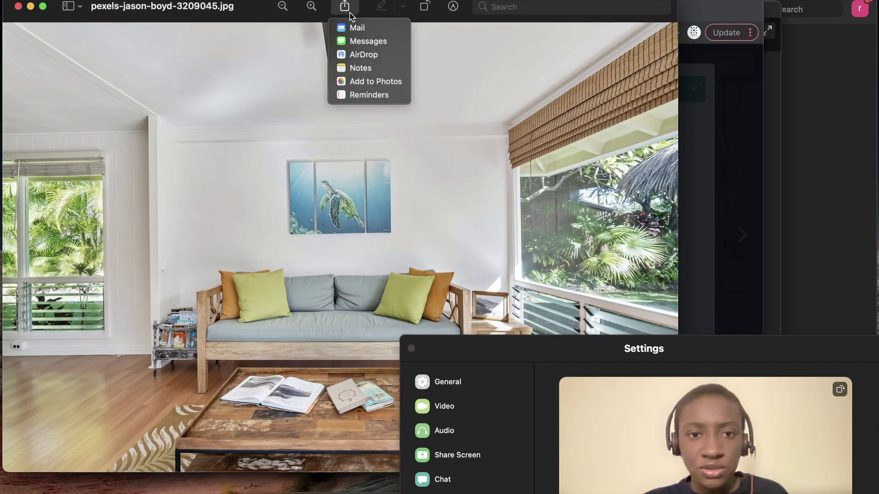
click(373, 83)
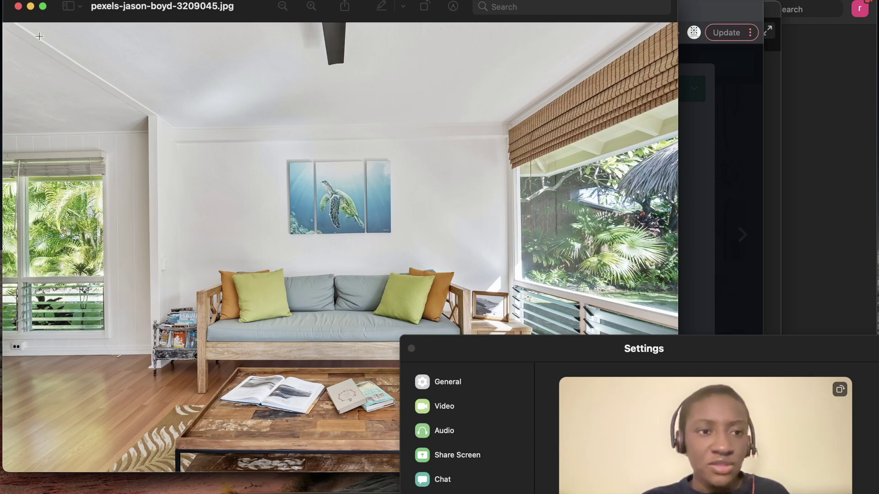
click(18, 7)
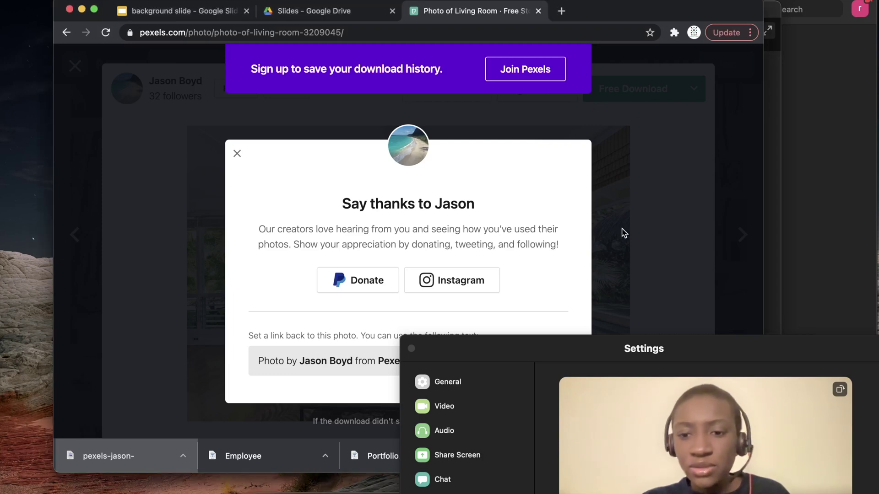
- Bring the Zoom settings window into full view and try the Northern Lights virtual background before resetting it to None
drag(515, 345, 378, 39)
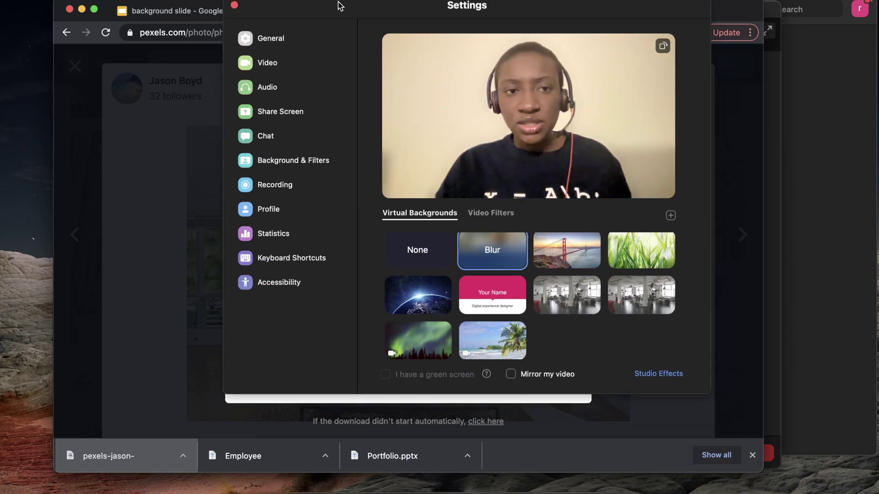
key(super+h)
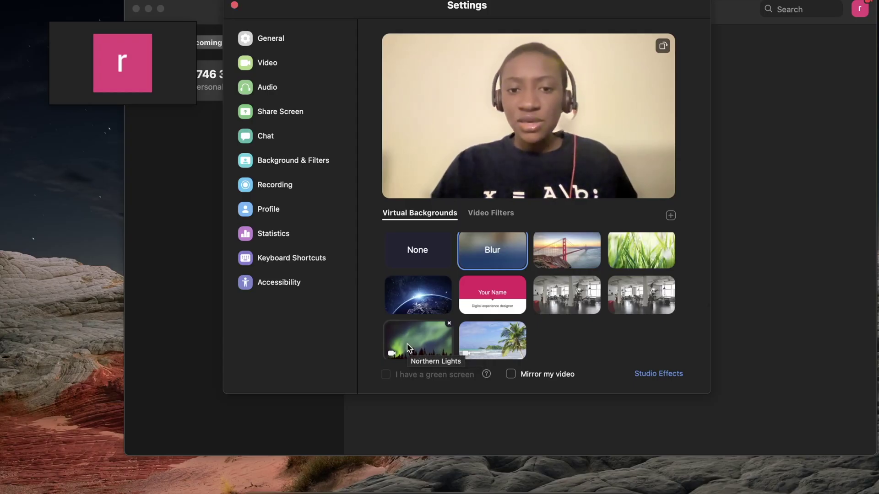
click(409, 348)
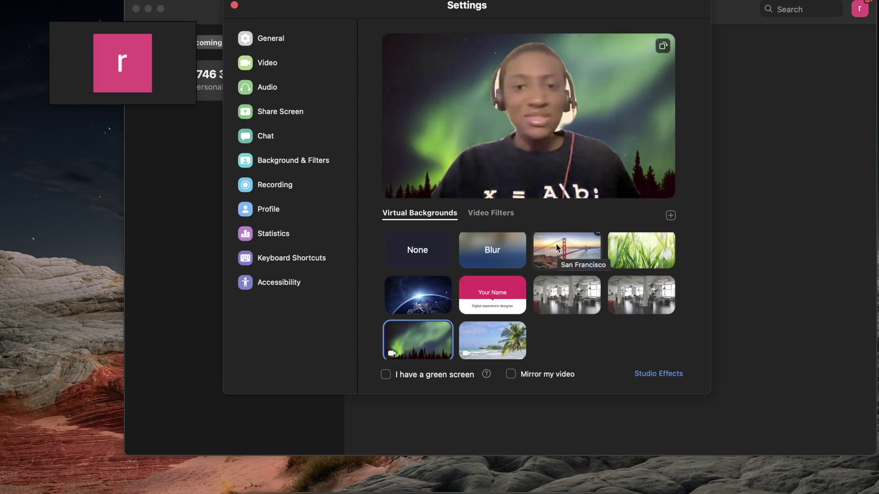
click(399, 256)
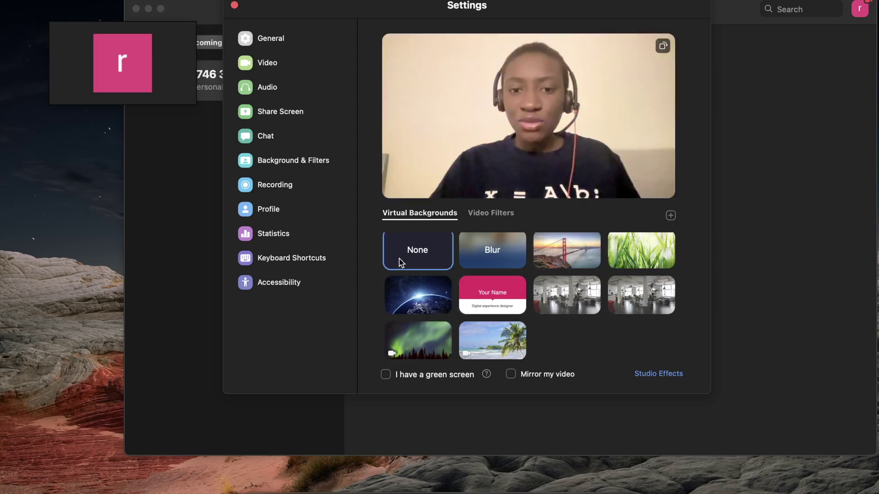
- Add the downloaded Pexels living-room image from the Photos library as a Zoom virtual background
click(671, 216)
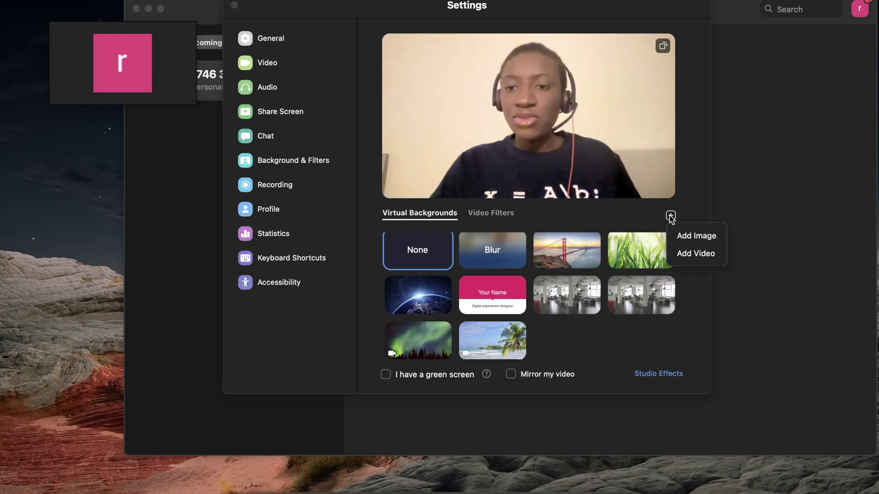
click(683, 237)
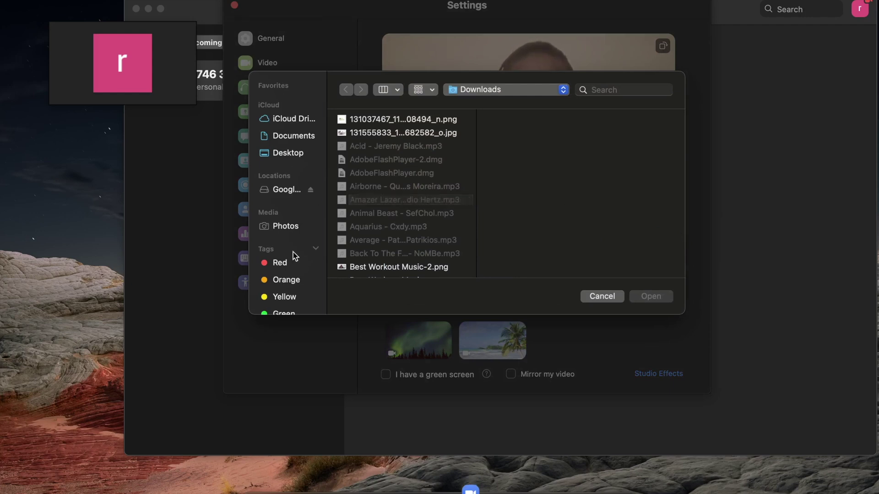
click(289, 226)
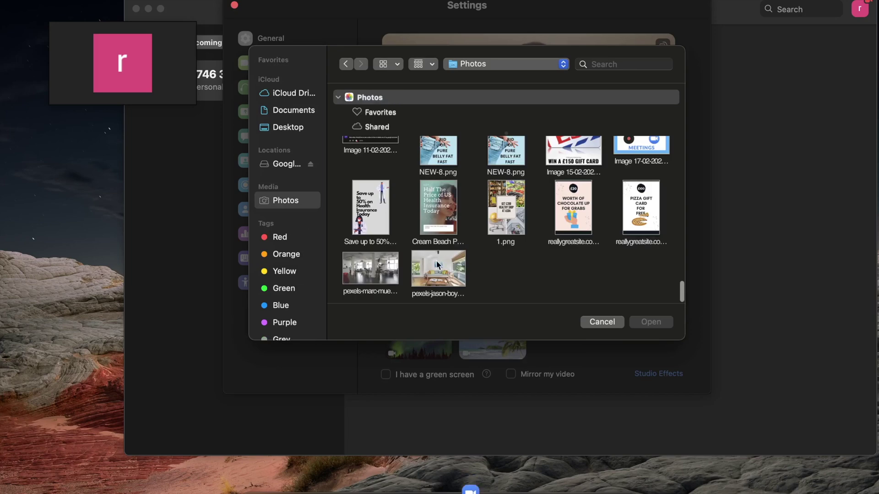
click(435, 267)
click(660, 323)
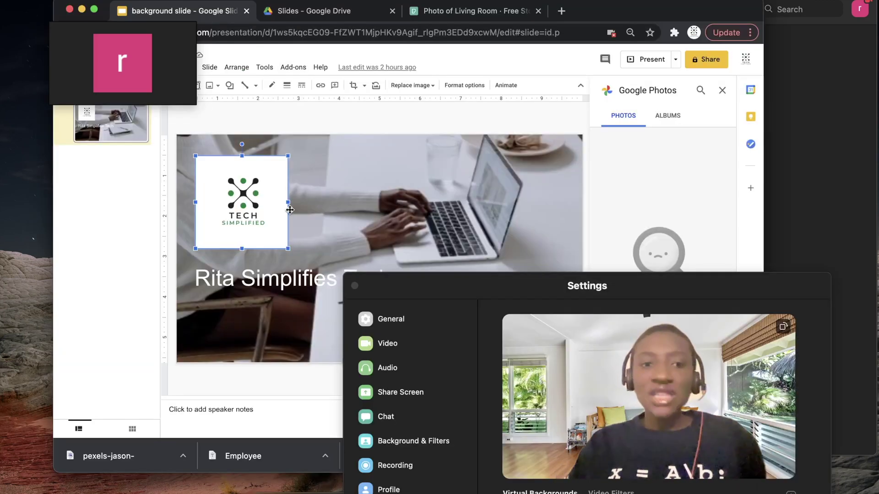
- Open the sharing dialog of the "background slide" presentation in Google Slides, dismiss the sharing-restrictions tip and finish with Done
click(127, 221)
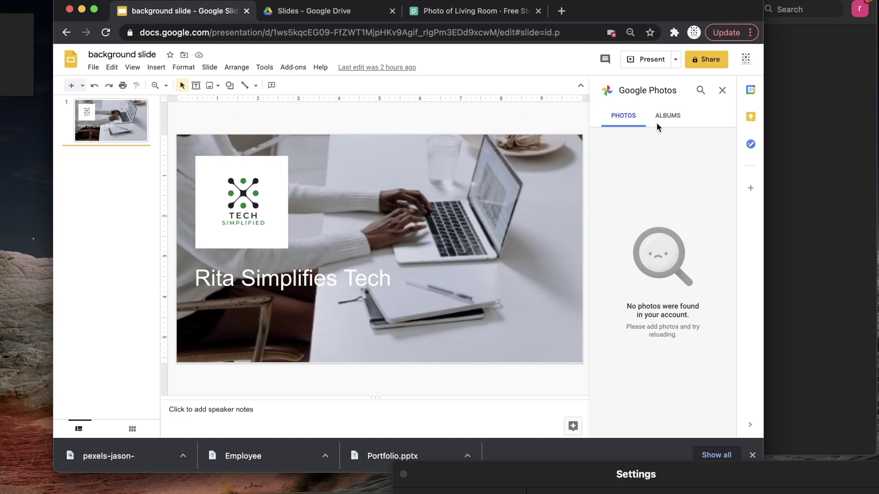
click(703, 58)
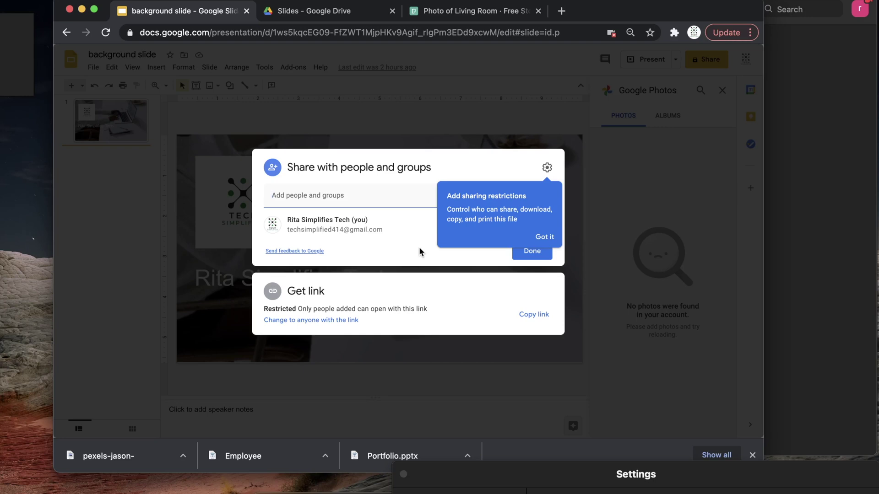
click(420, 251)
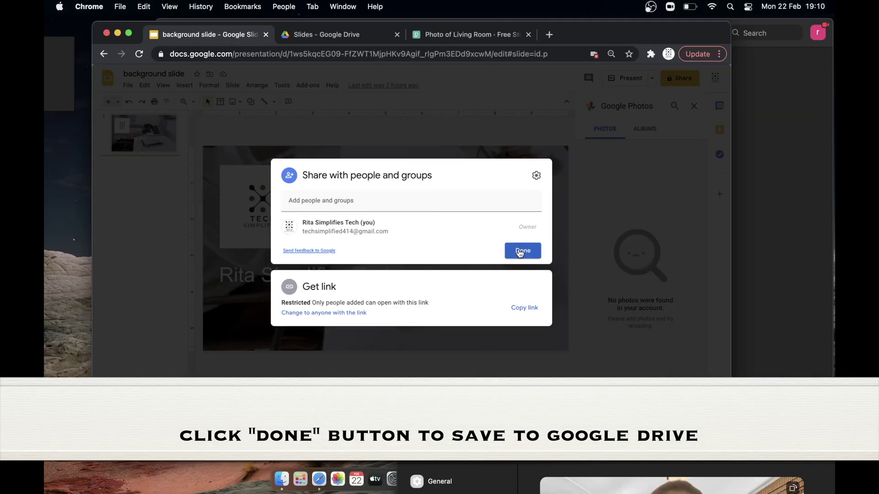
click(520, 252)
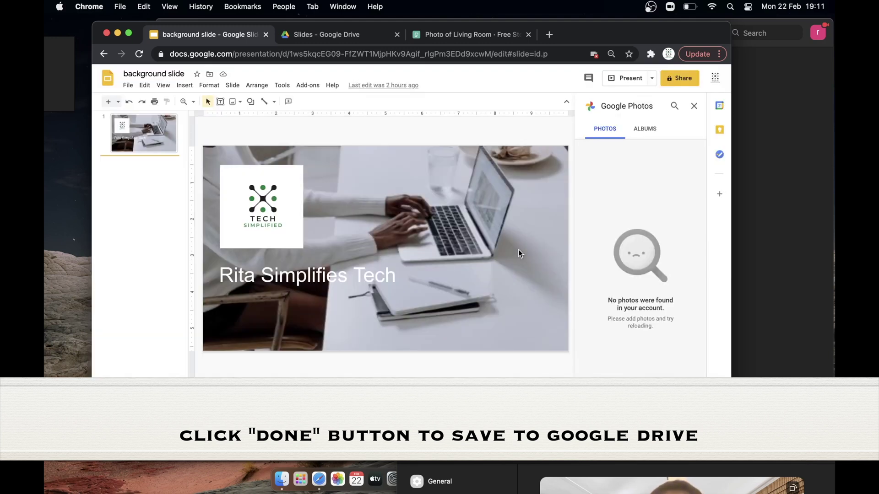
- Switch to Google Drive, show My Drive and download the "background slide" presentation
click(342, 37)
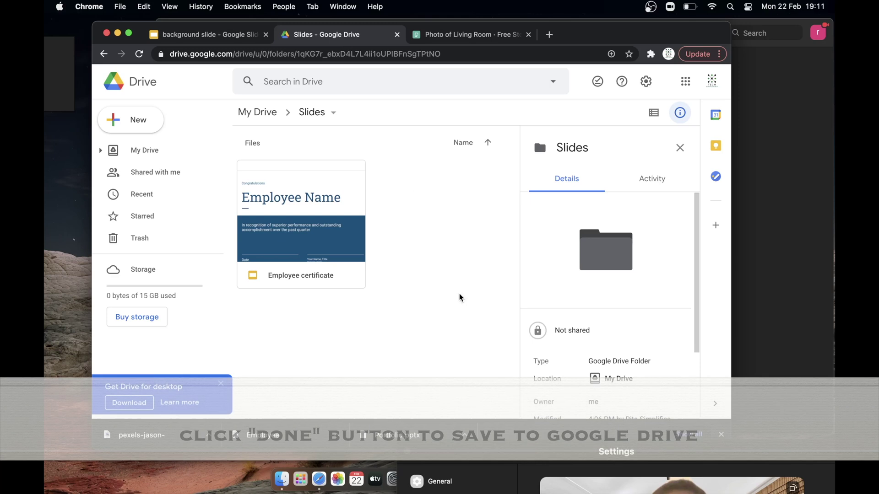
click(183, 153)
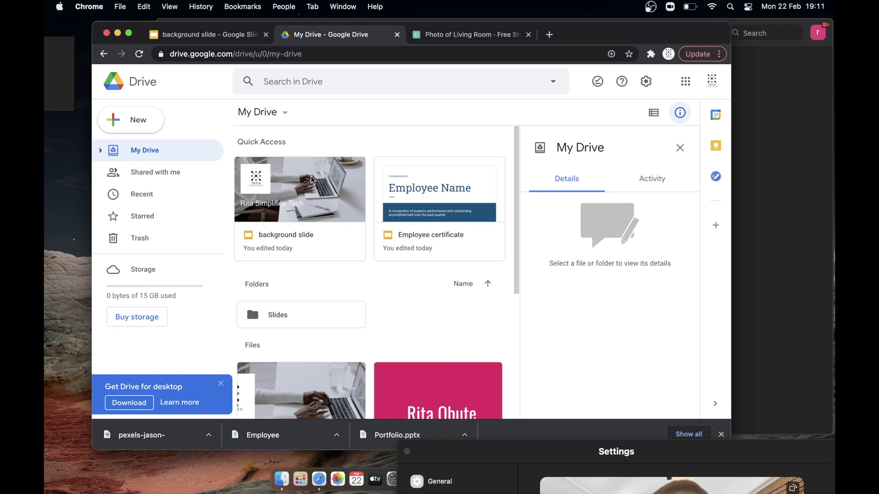
right_click(294, 191)
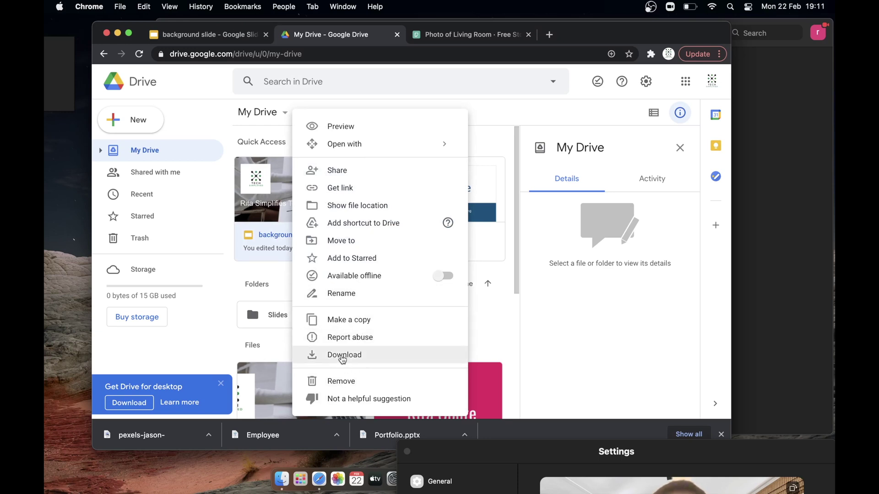
click(343, 356)
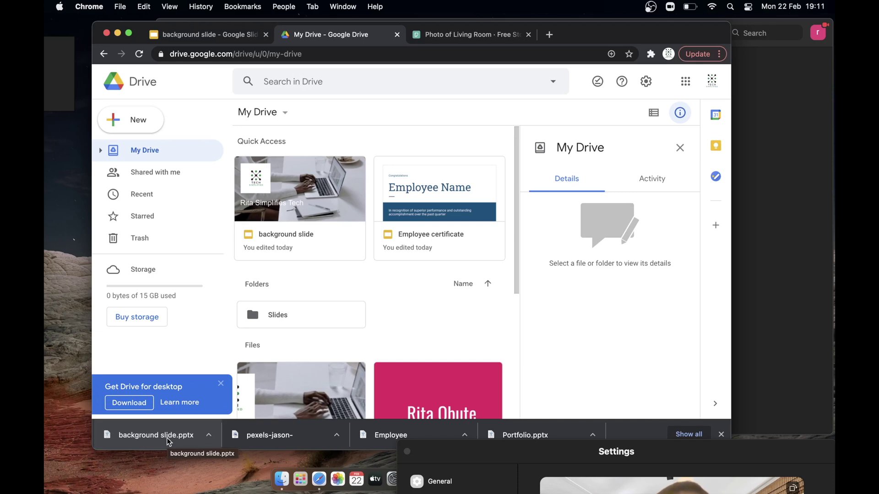
- Open the downloaded background slide.pptx in Keynote and start exporting it as images
click(155, 435)
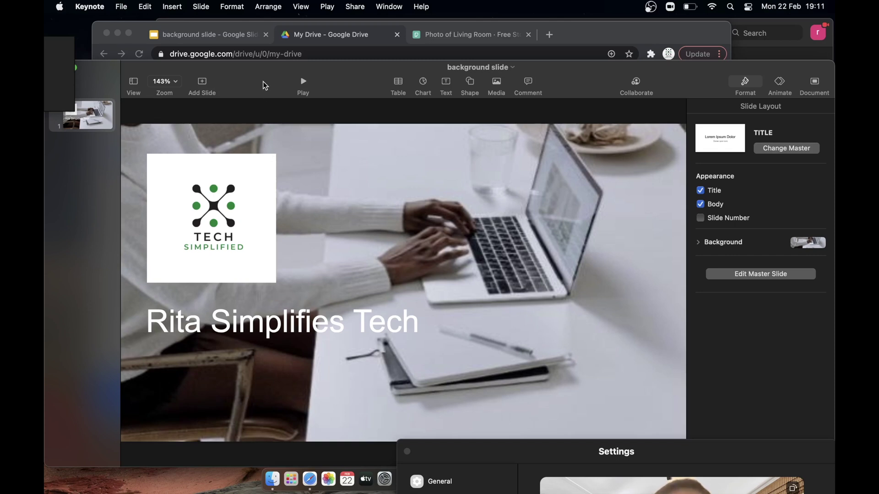
click(121, 7)
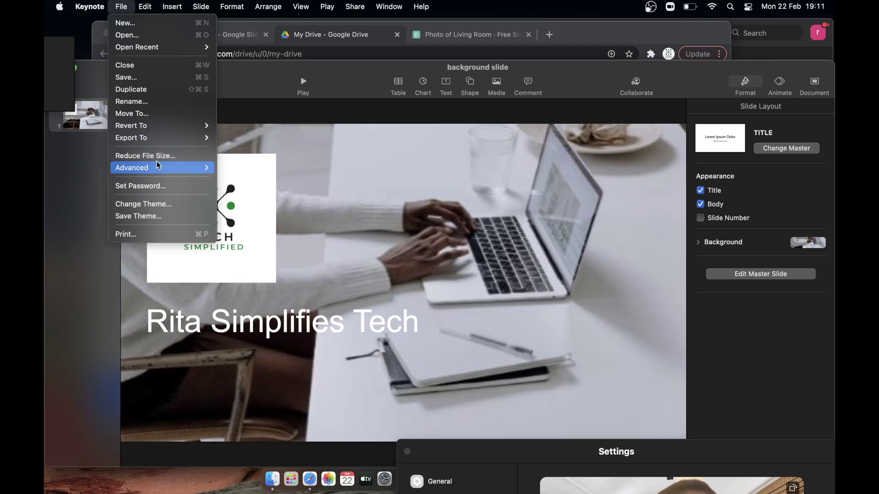
mouse_move(152, 140)
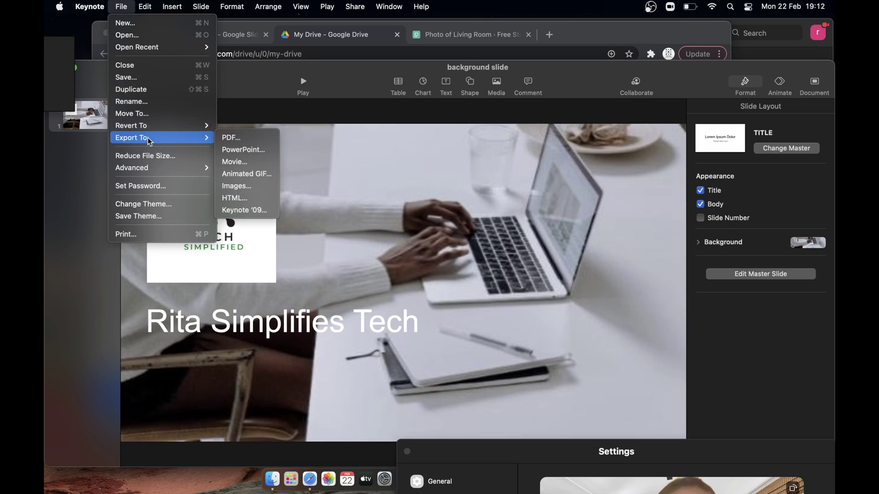
mouse_move(209, 138)
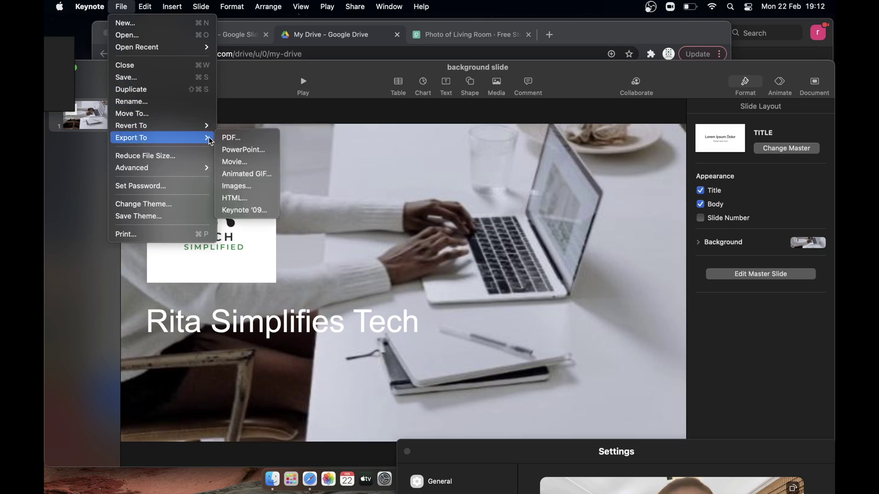
click(246, 187)
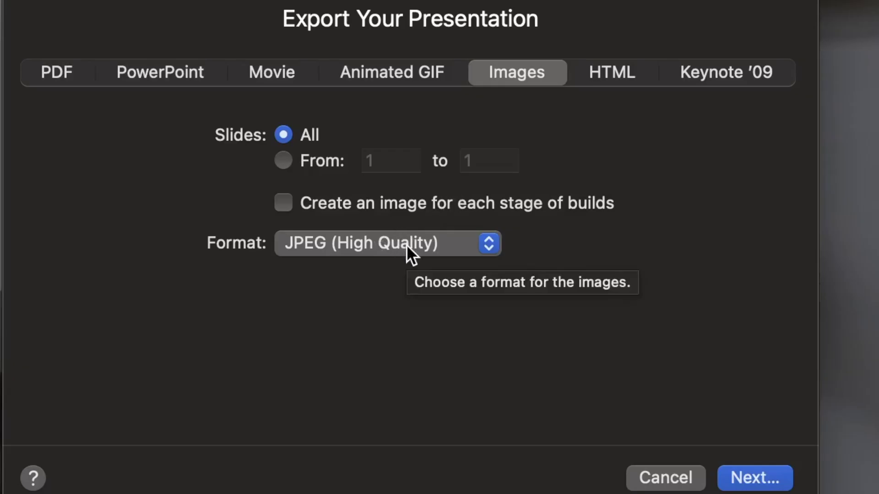
- Set the image format to PNG and export all slides to the iCloud Desktop as "background slide"
click(406, 245)
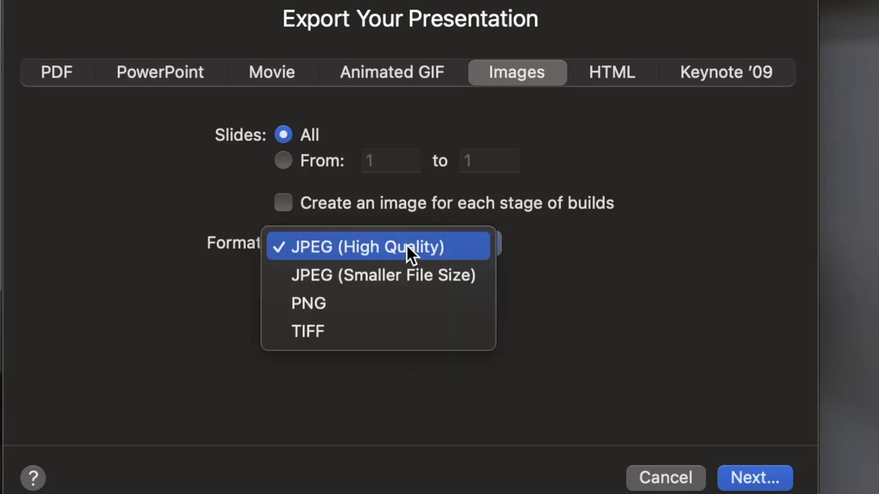
click(326, 307)
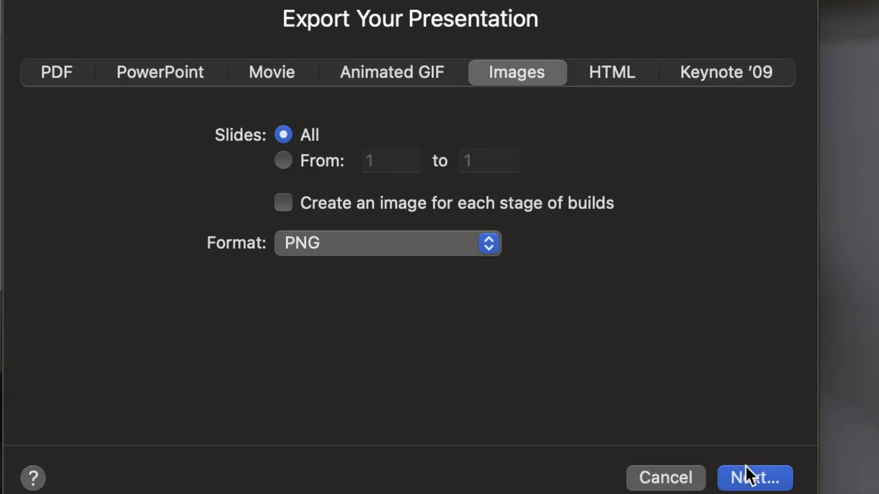
click(746, 479)
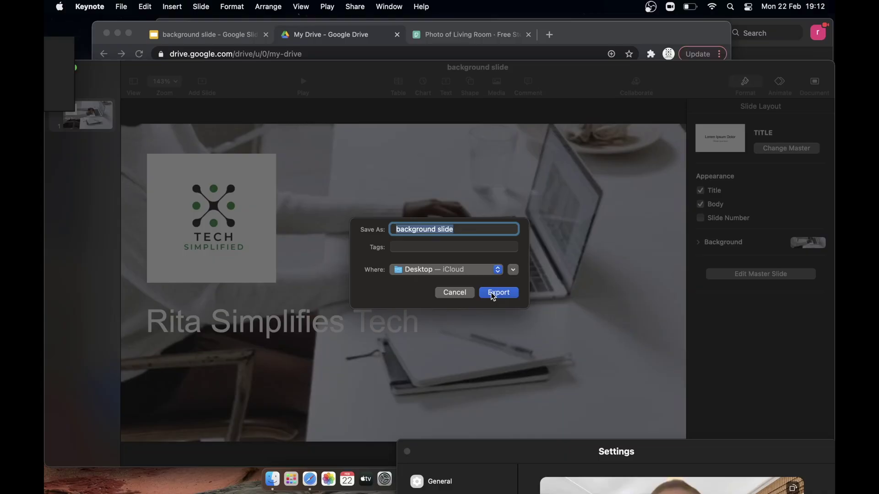
click(573, 317)
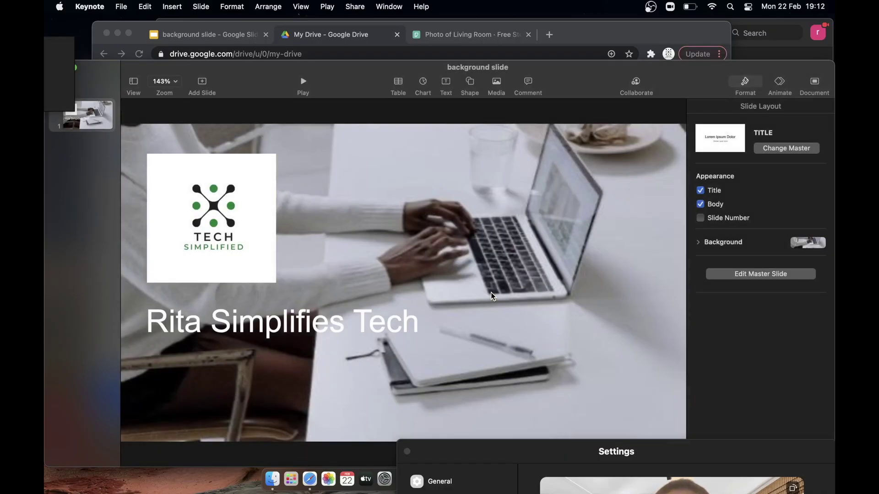
click(491, 293)
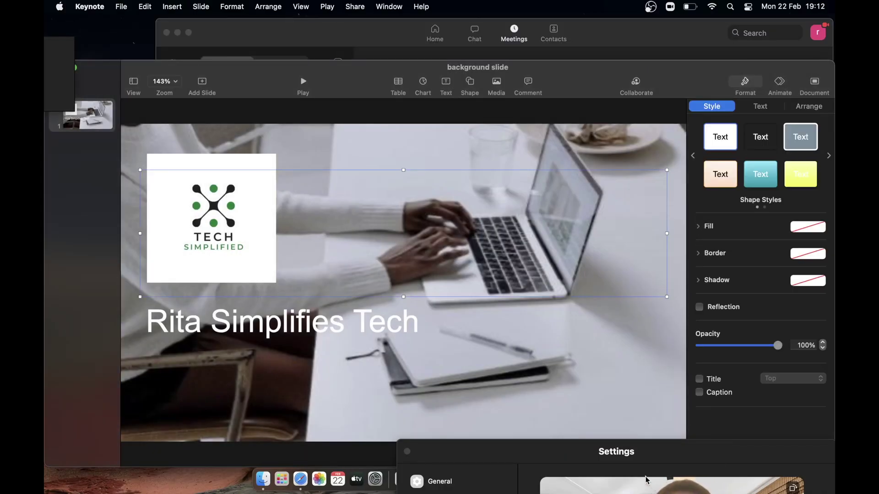
- Move the Zoom settings window clear of Keynote, minimize the "background slide" presentation and reposition the settings over the Zoom window
drag(618, 464, 494, 264)
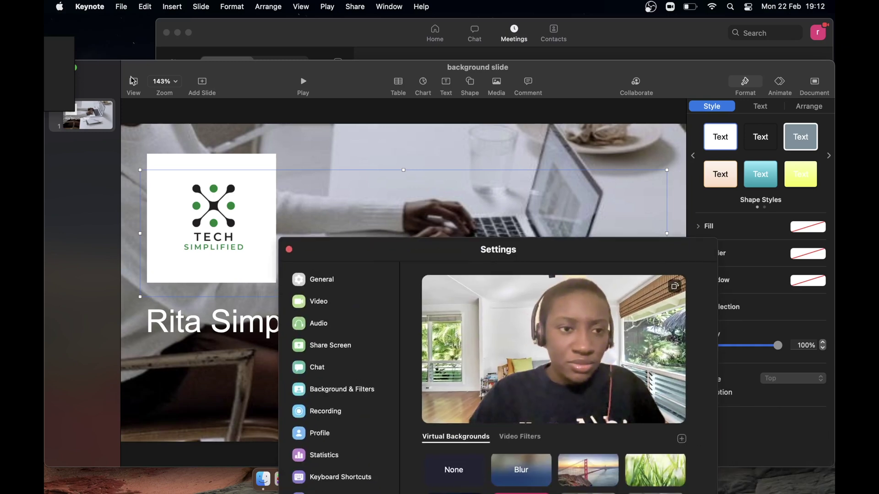
drag(102, 72, 197, 71)
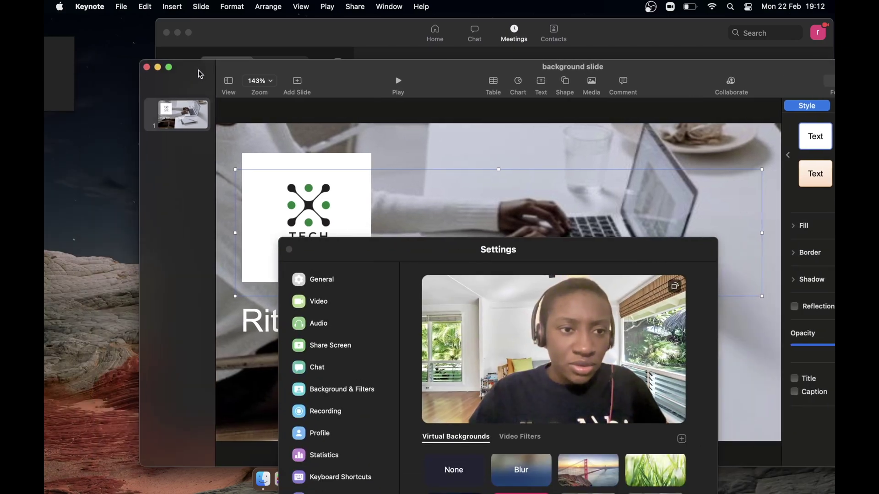
click(159, 66)
drag(462, 251, 452, 54)
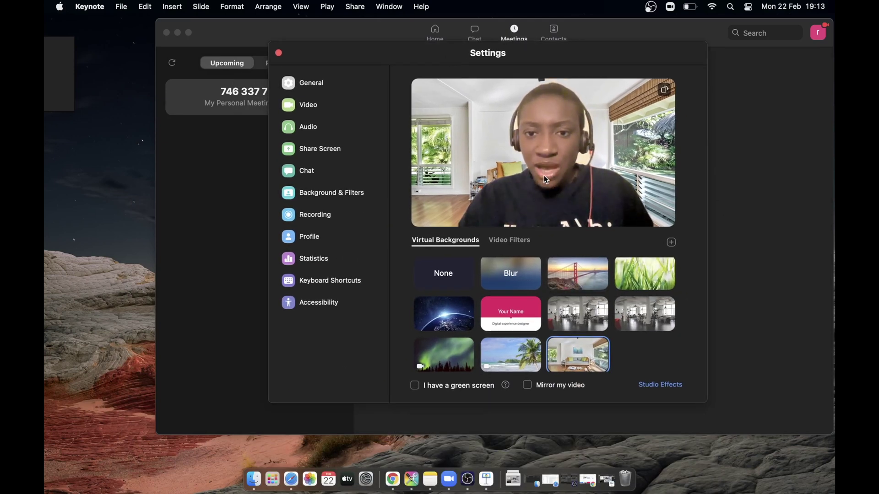
- Add background slide.001.png from the Desktop's "background slide" folder as a virtual background, and finally set the background to None
click(671, 243)
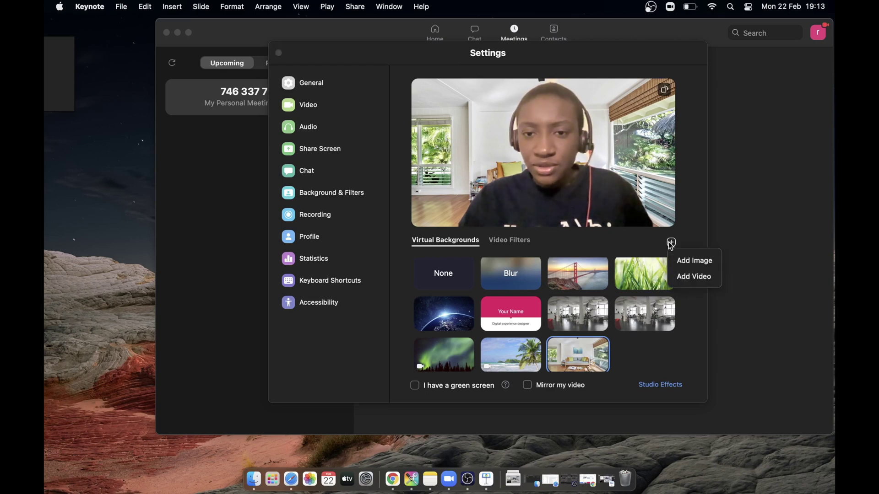
click(678, 259)
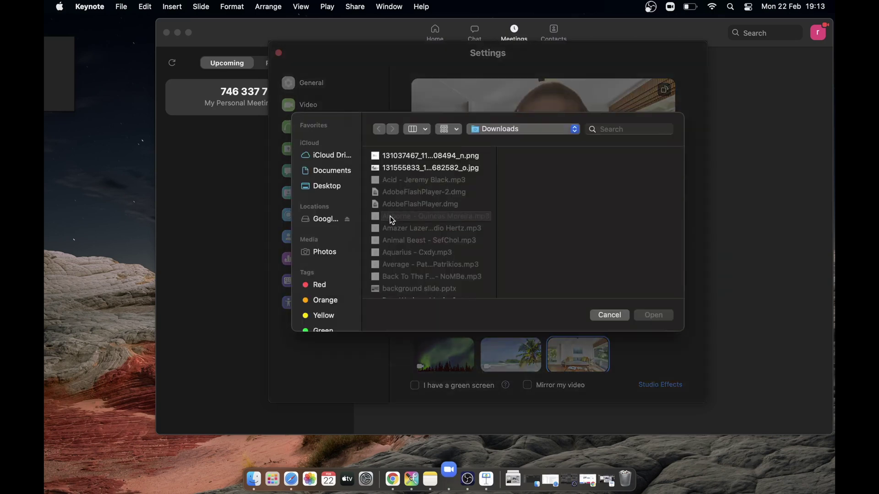
click(333, 187)
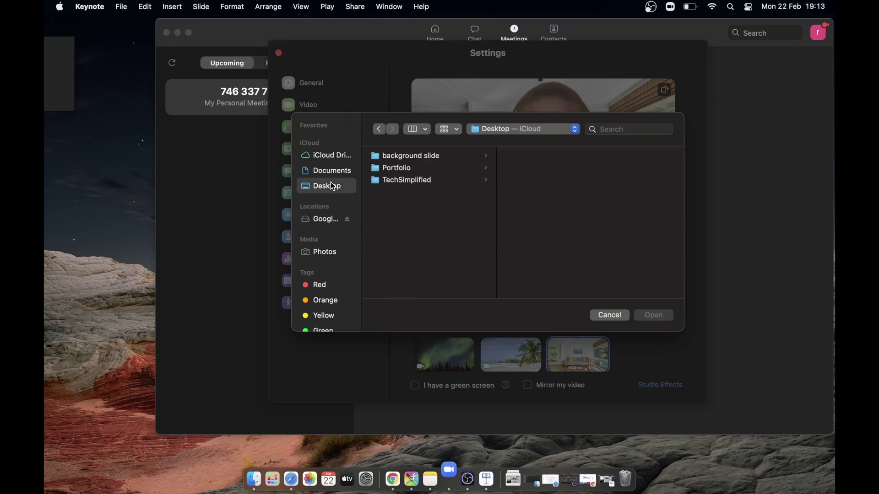
click(413, 158)
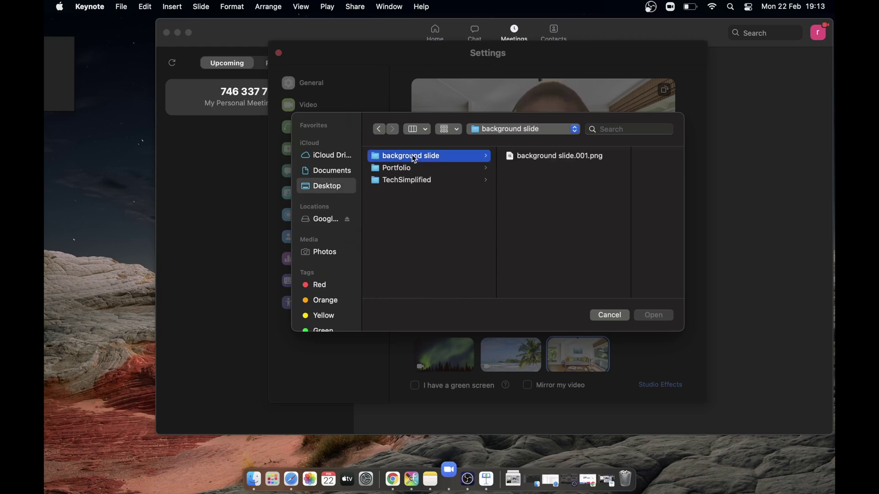
click(550, 157)
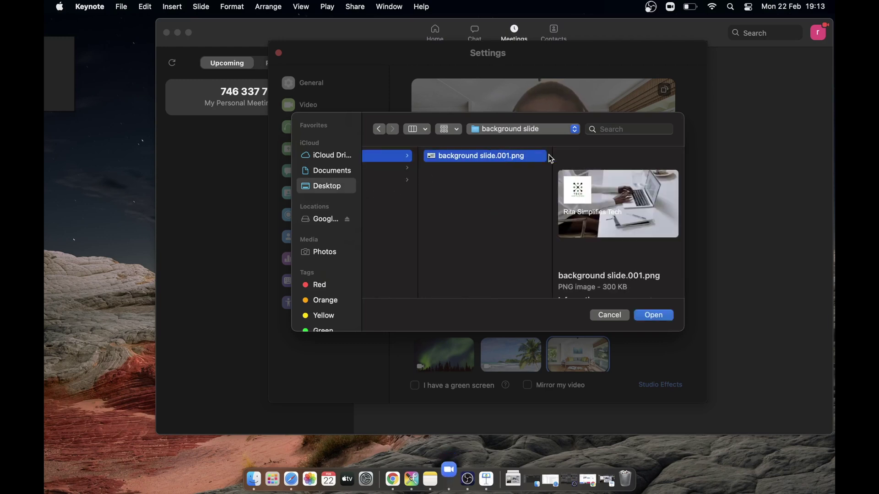
click(654, 316)
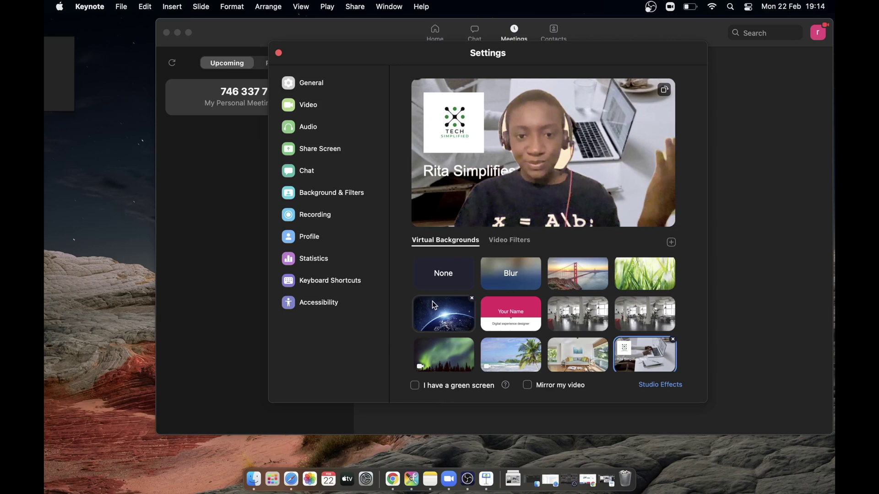
click(446, 281)
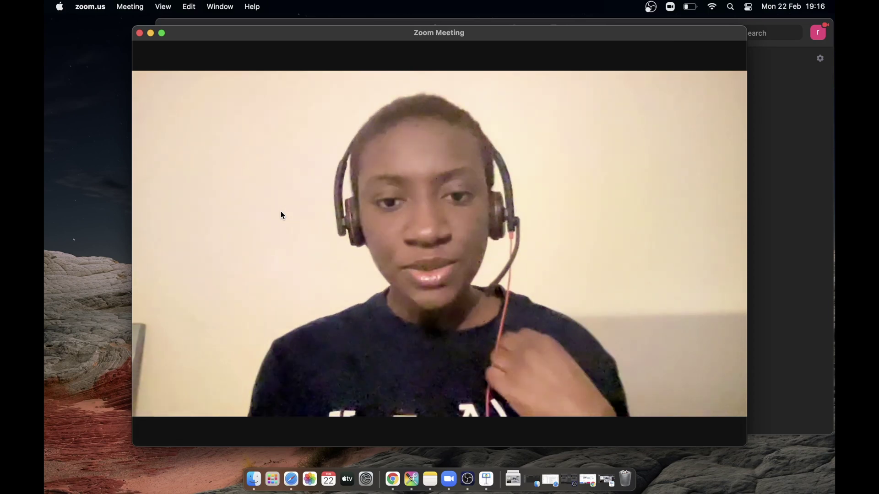
- Open the meeting's advanced screen-sharing options and choose Slides as Virtual Background
mouse_move(296, 184)
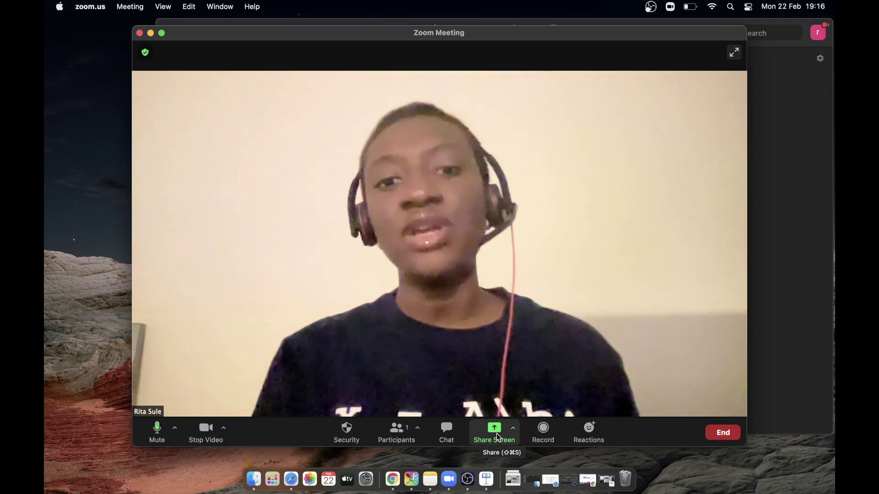
click(495, 430)
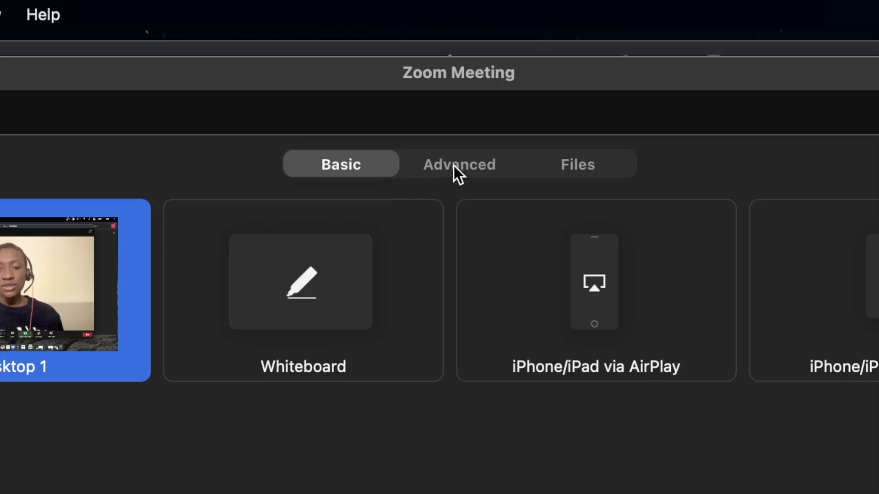
click(456, 162)
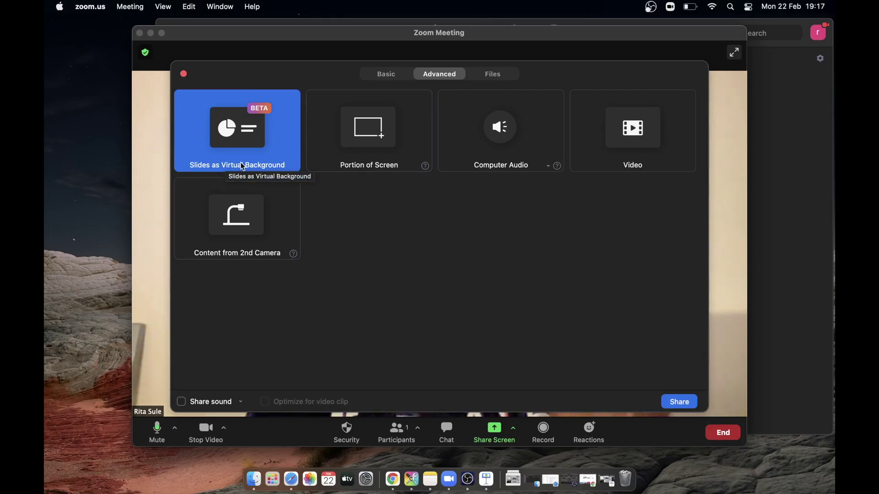
double_click(262, 132)
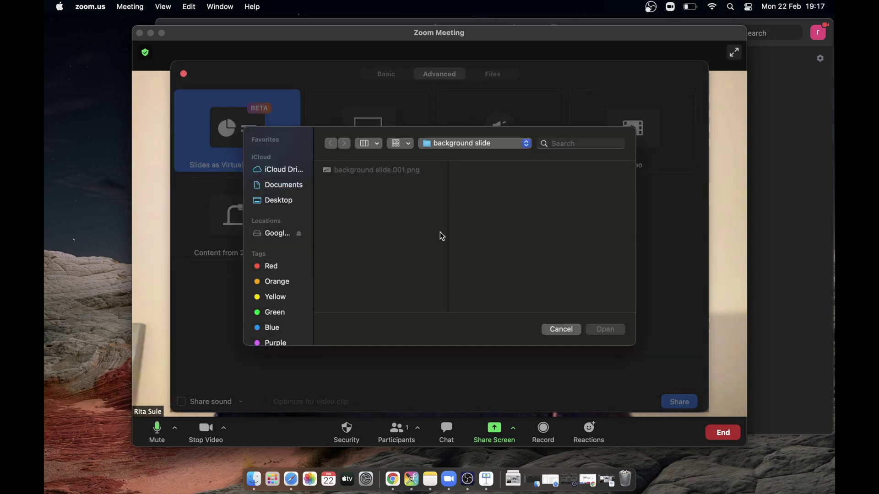
- Find Portfolio.pptx in the Downloads folder and share it as the virtual background
click(404, 210)
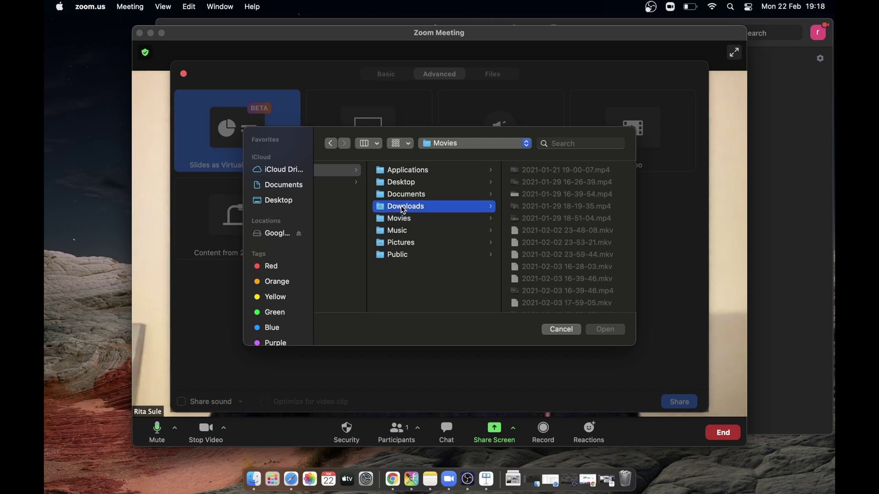
scroll(552, 279, down, 5)
scroll(551, 282, down, 10)
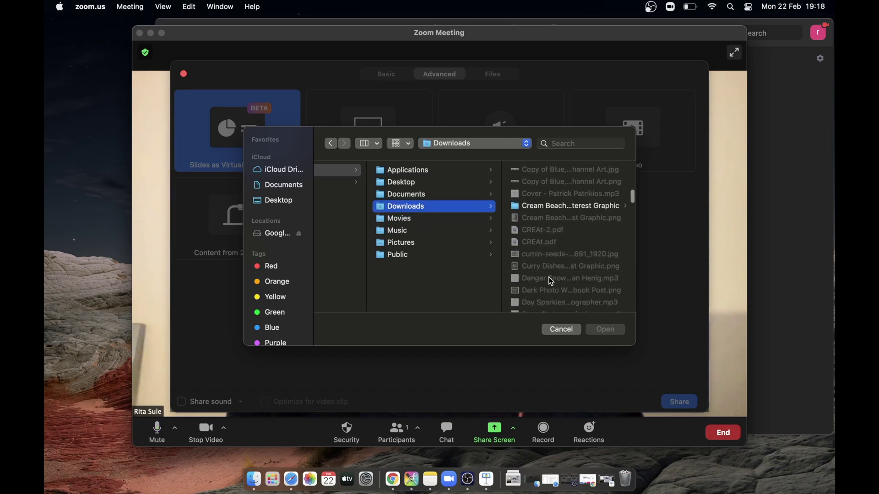
scroll(552, 282, up, 3)
scroll(548, 277, down, 10)
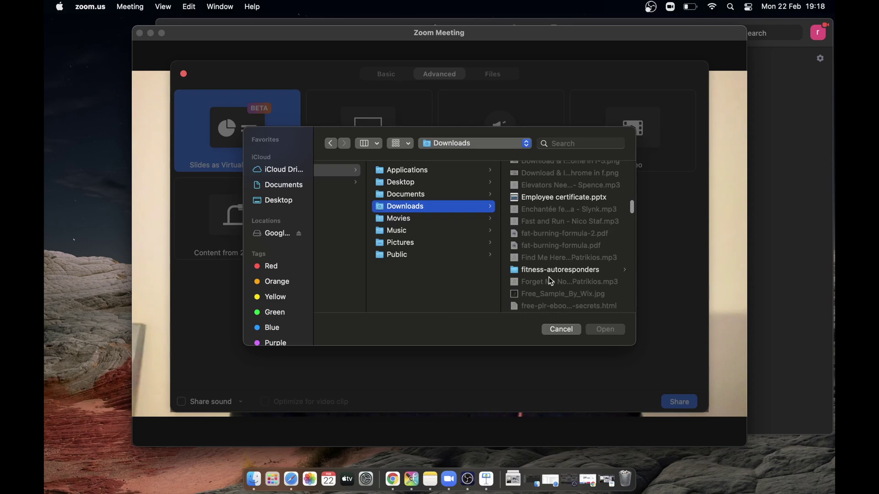
scroll(551, 281, down, 10)
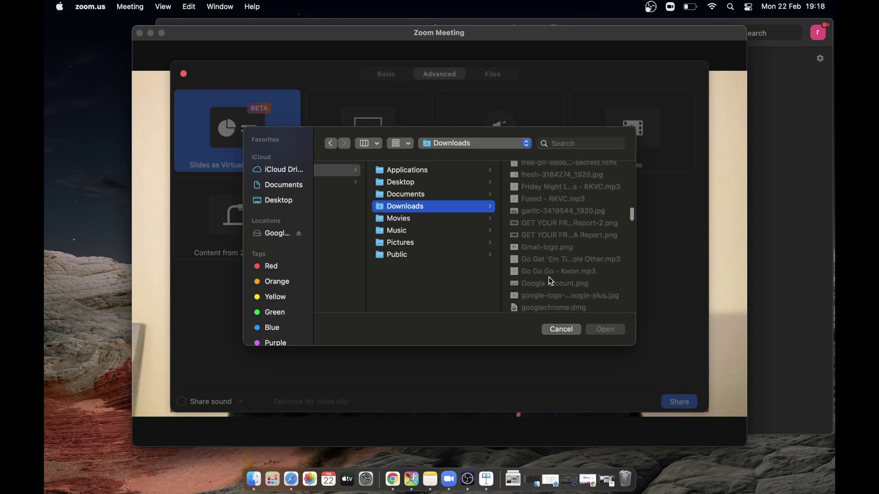
scroll(549, 277, down, 10)
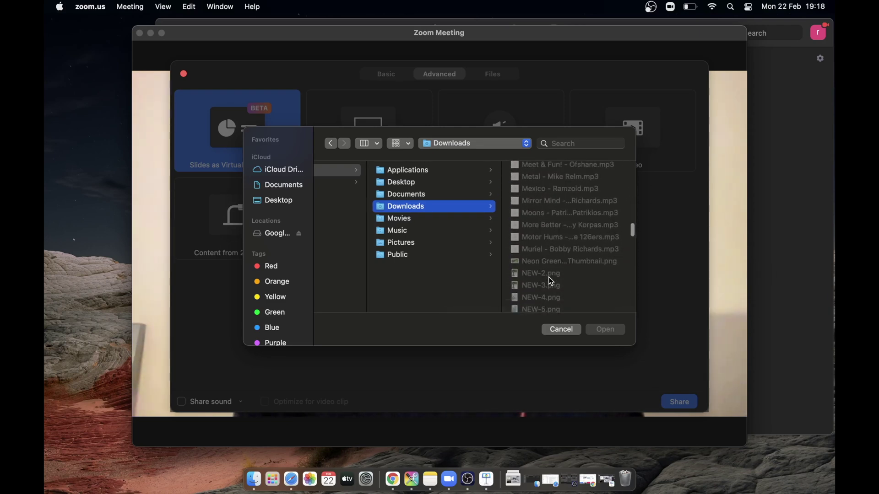
scroll(548, 280, down, 10)
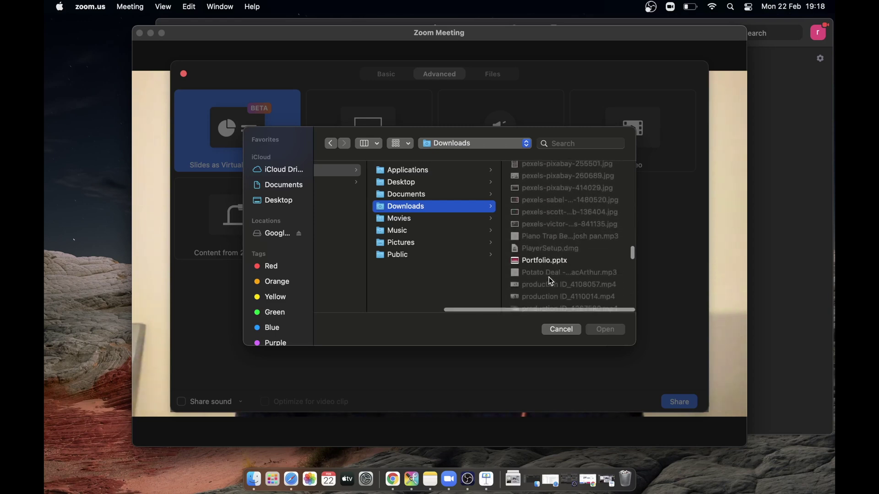
scroll(550, 281, down, 2)
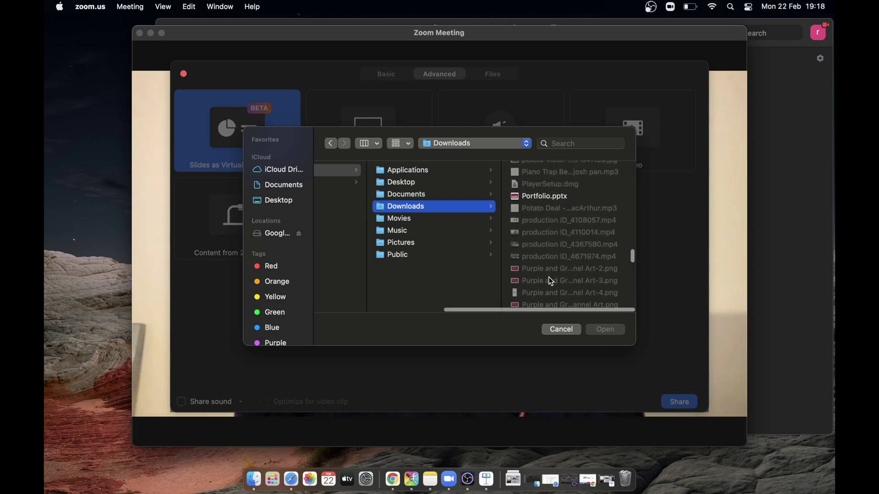
click(549, 198)
click(599, 331)
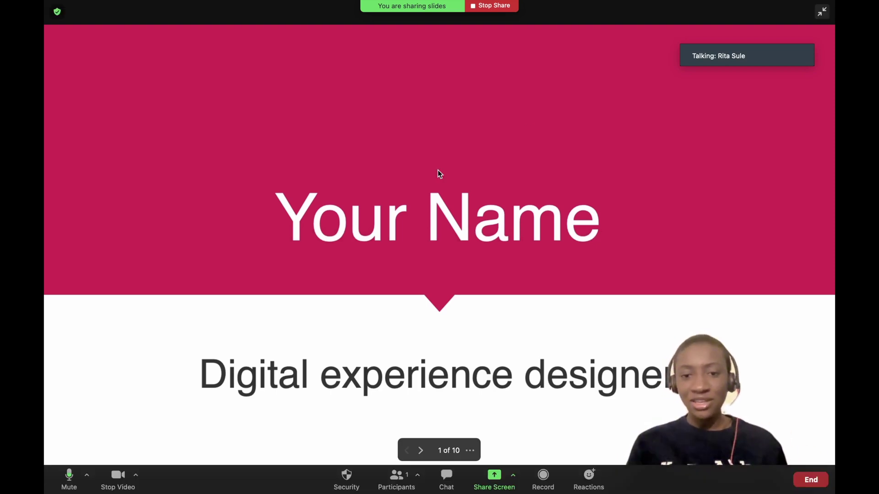
- Advance the shared portfolio presentation from the title slide to slide 9 with the photo collage
click(421, 451)
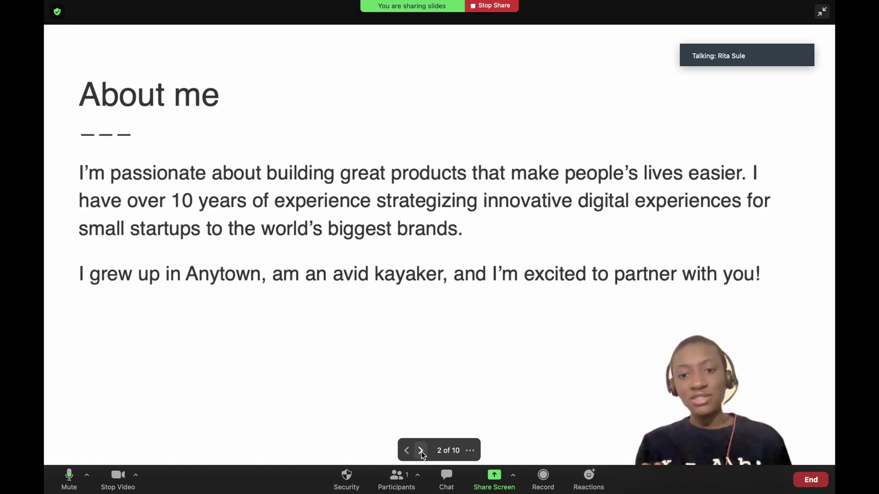
click(421, 451)
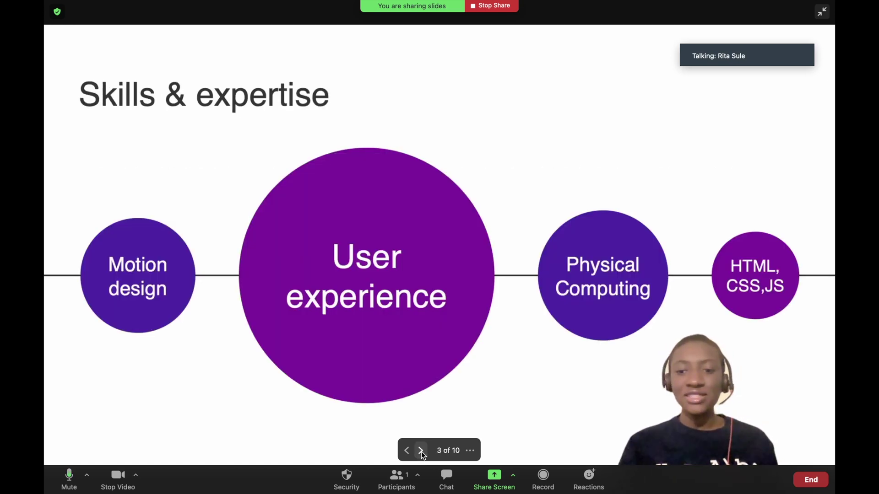
click(421, 451)
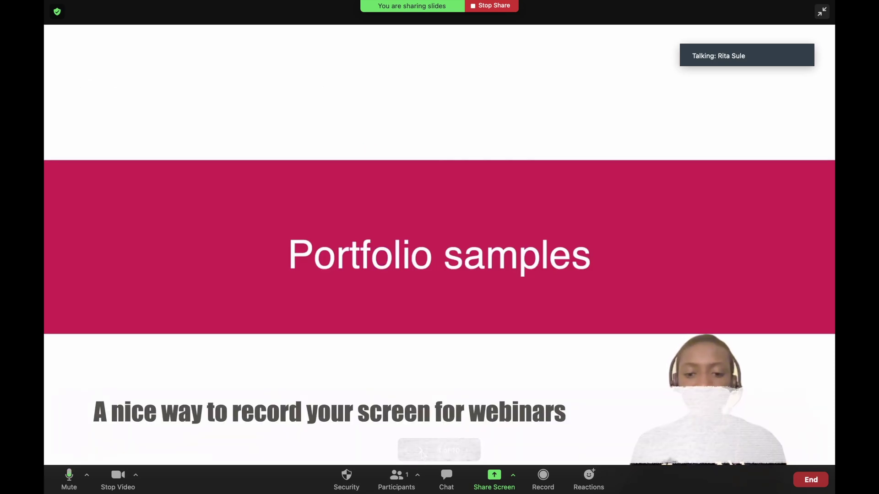
click(420, 451)
click(420, 451)
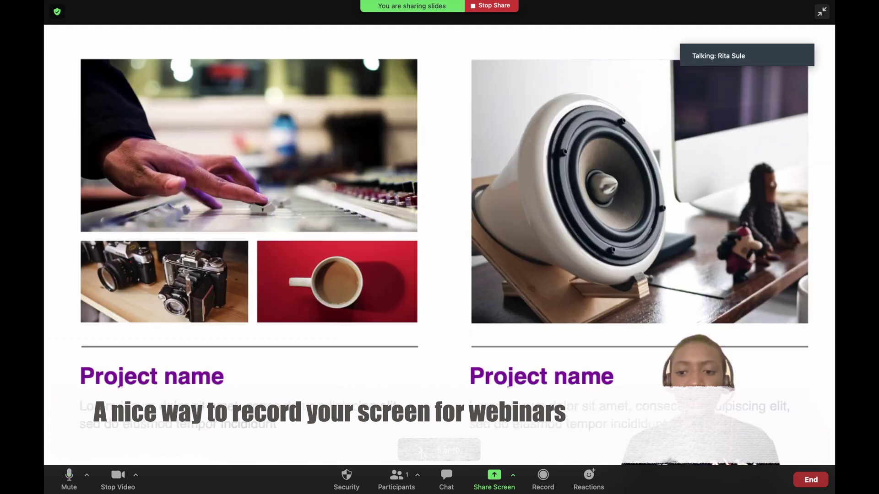
click(421, 451)
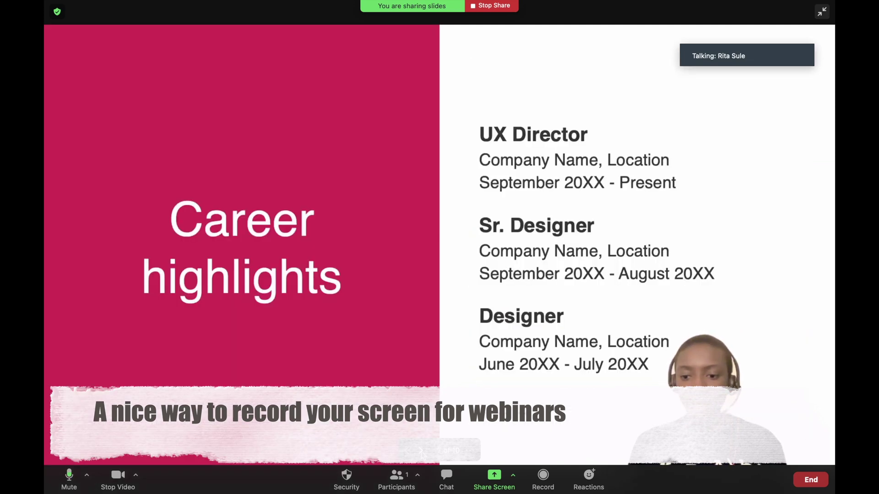
click(421, 451)
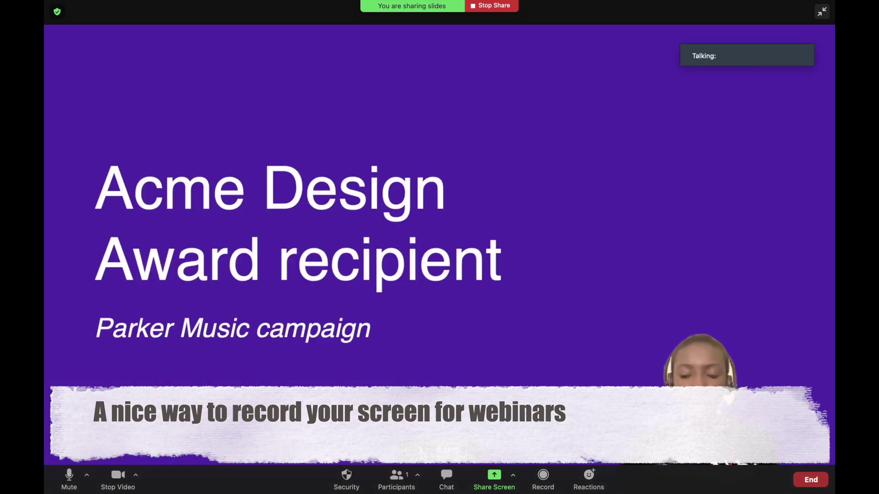
click(421, 451)
- Move the presenter's video up toward the slide's middle, advance to the Contact slide and shift the video slightly lower
drag(736, 411, 641, 214)
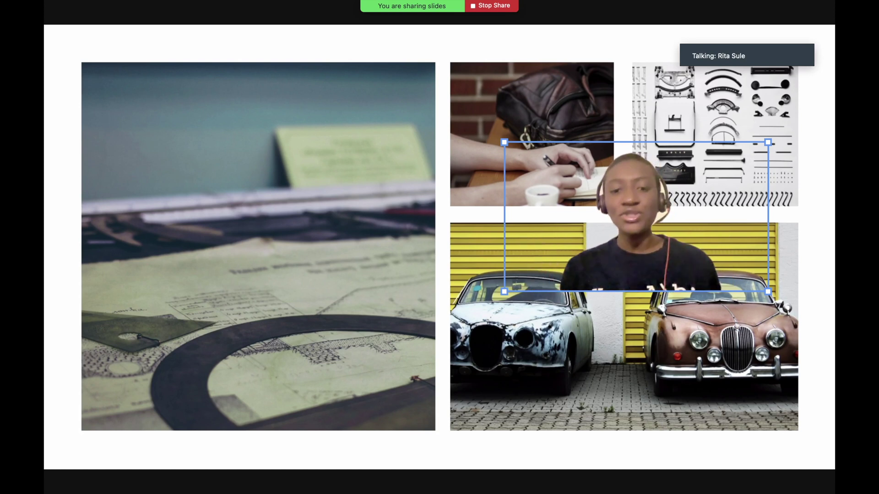
click(419, 451)
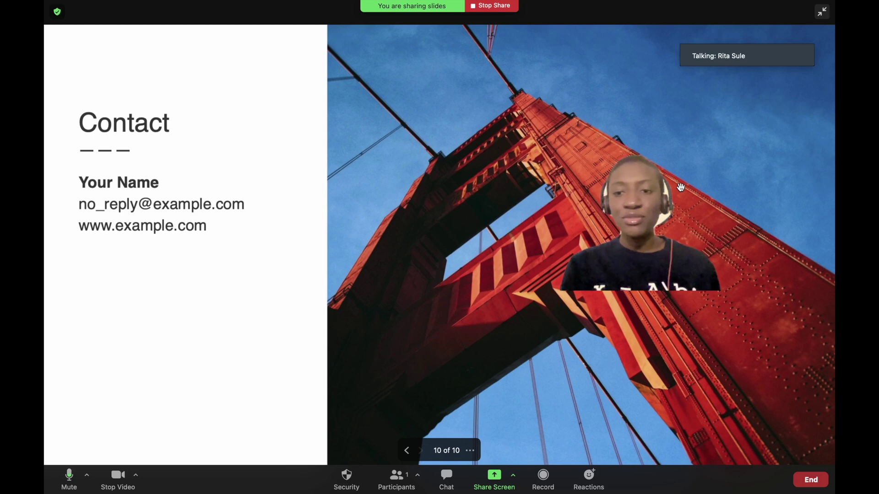
drag(631, 181, 652, 253)
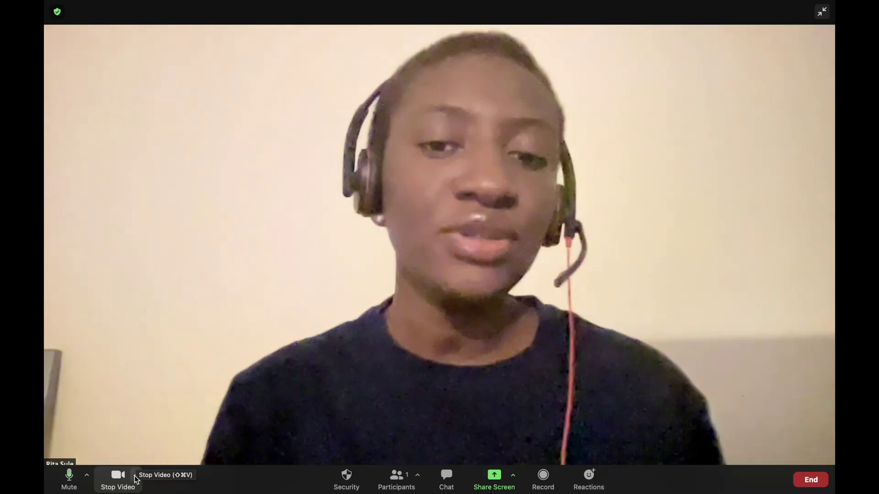
- Open the video filter choices for the meeting camera, look over the virtual backgrounds and return to the video filters
click(137, 477)
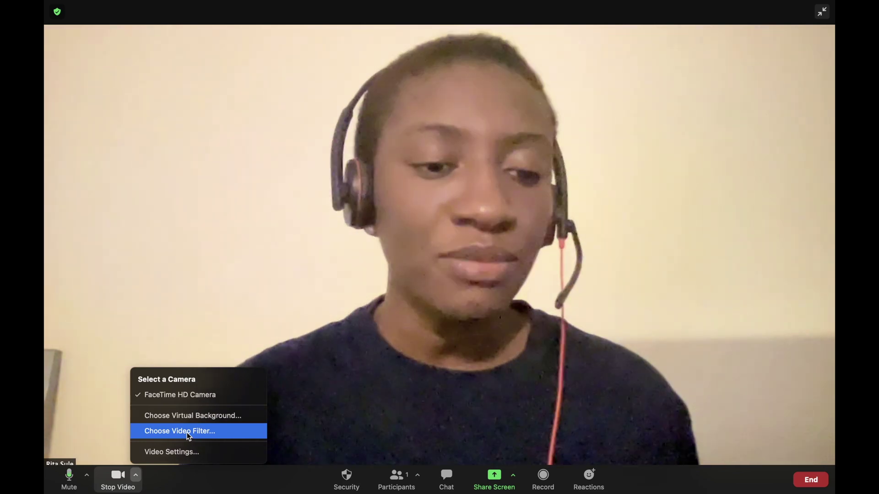
click(189, 434)
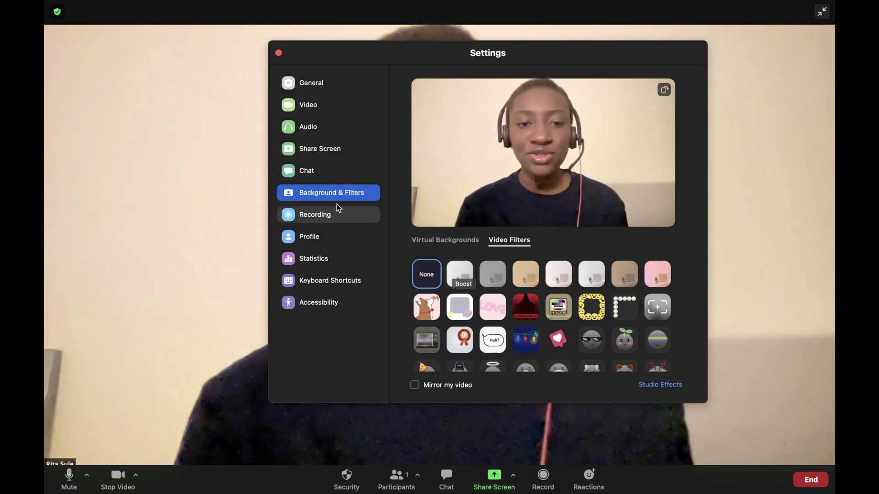
click(446, 247)
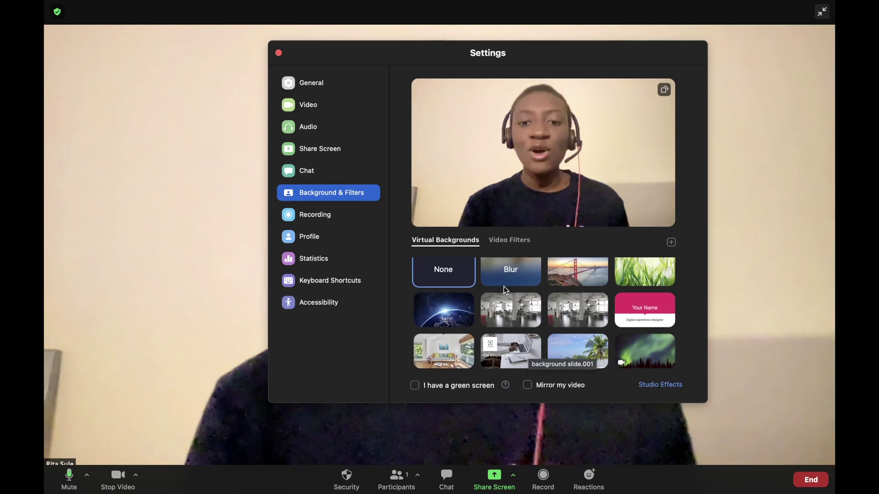
click(507, 244)
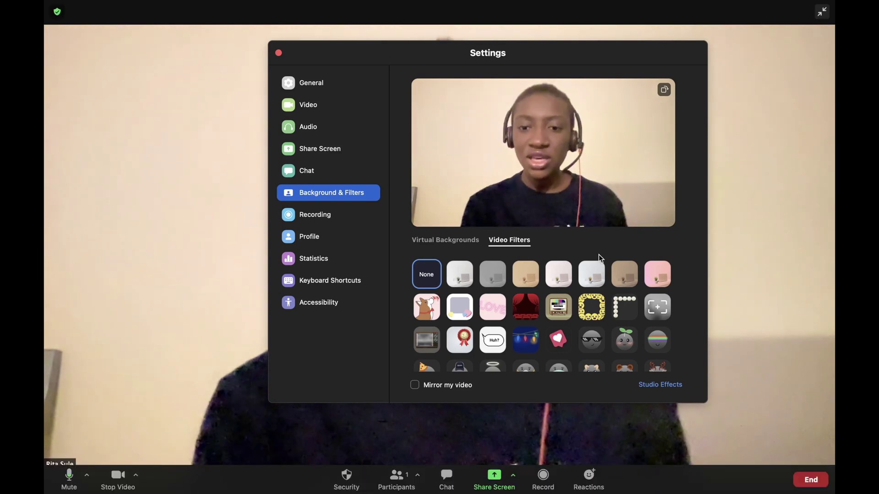
- Try the pearl border and the smiley-face border video filters, look over the other filters and reset the filter to None
click(619, 313)
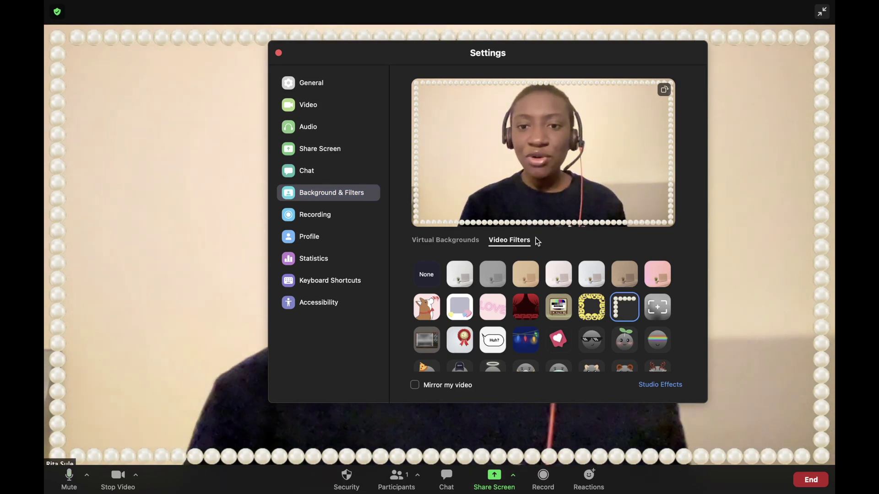
click(594, 315)
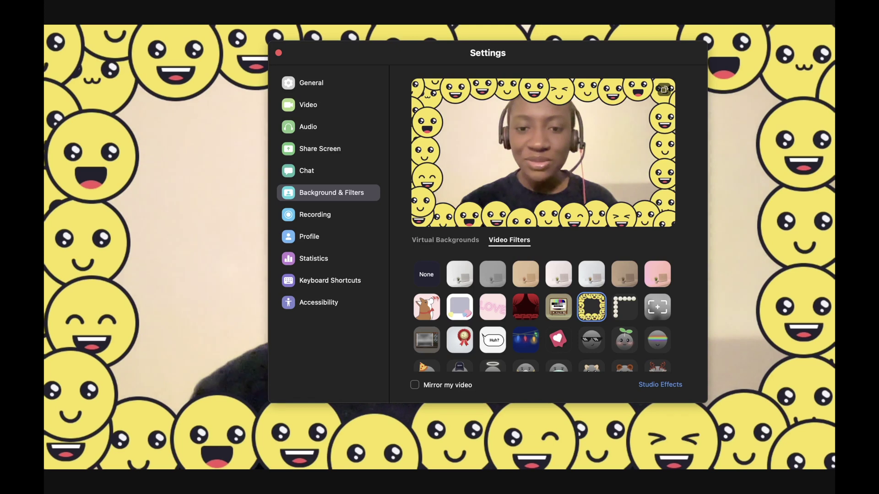
scroll(542, 315, down, 2)
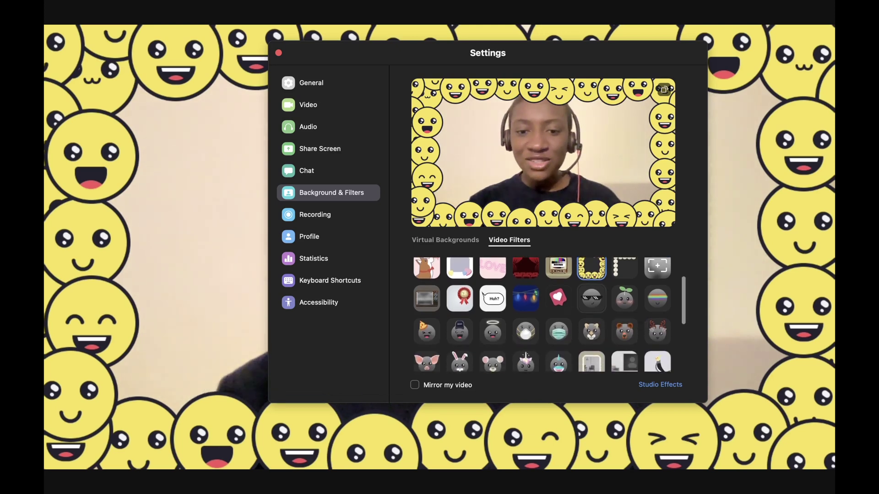
scroll(592, 332, down, 1)
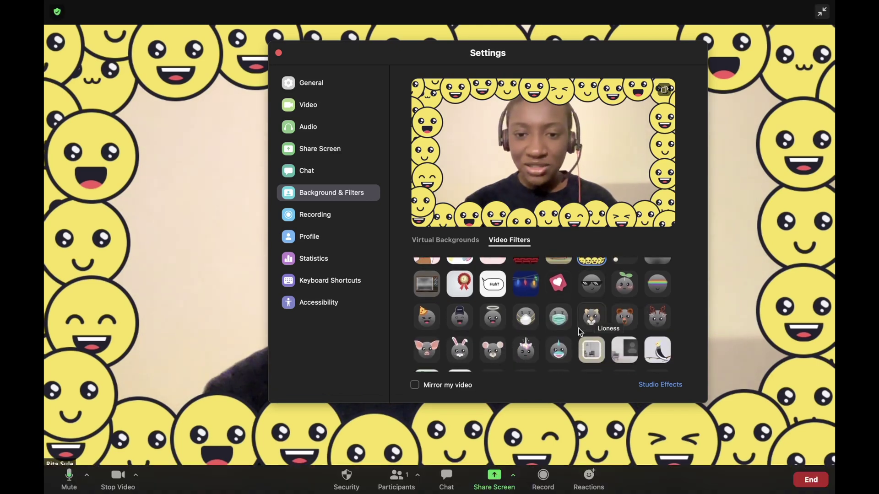
scroll(526, 316, up, 3)
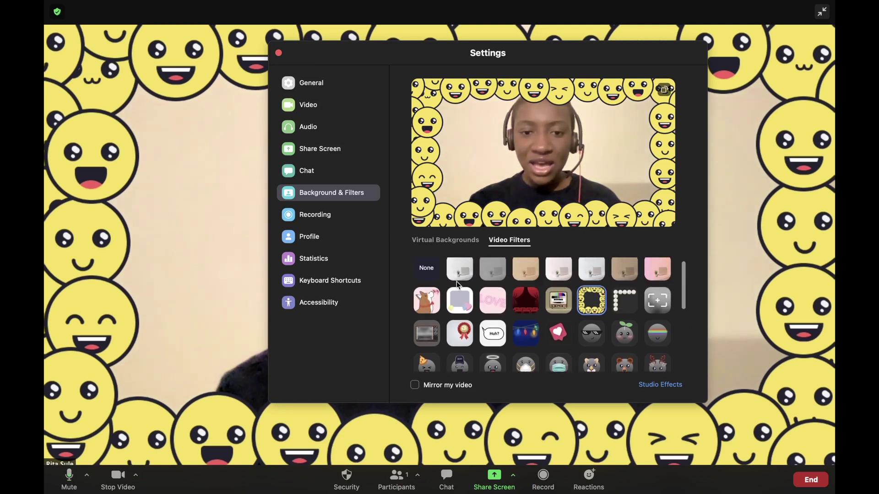
click(422, 269)
- Try the pig, rabbit and mouse face filters on the camera video and reset the filter to None
scroll(483, 311, down, 2)
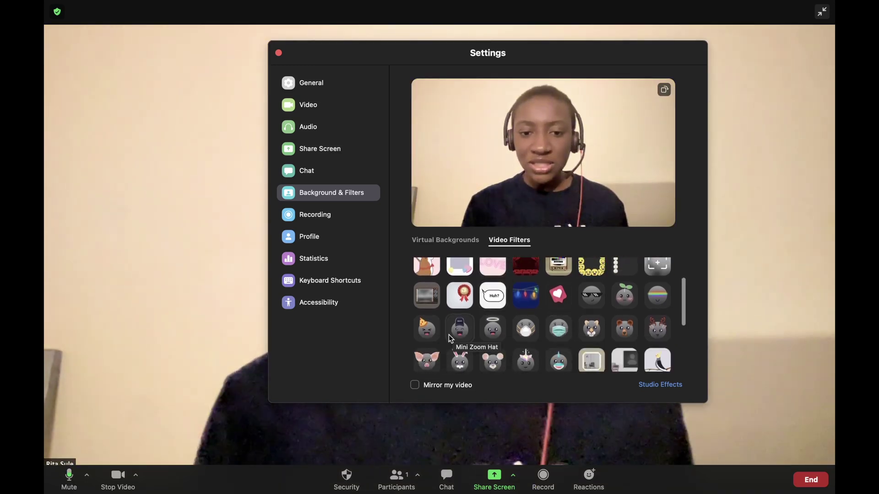
click(431, 362)
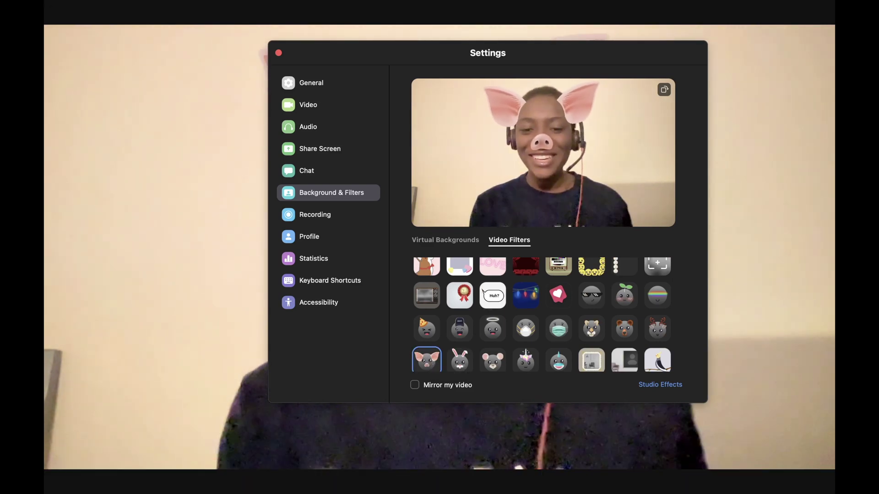
click(463, 363)
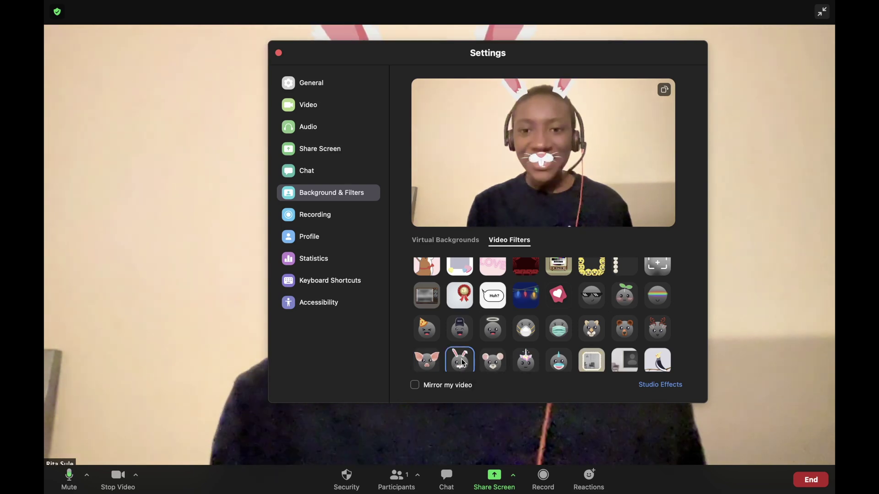
click(491, 365)
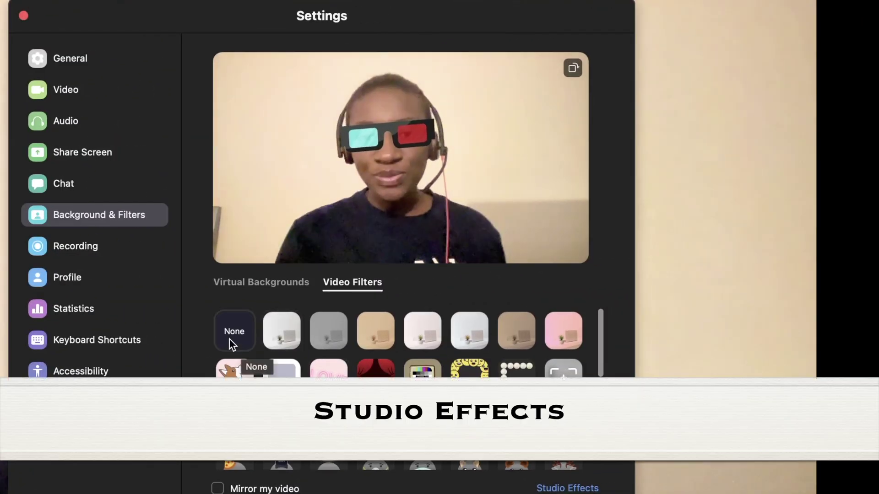
click(230, 337)
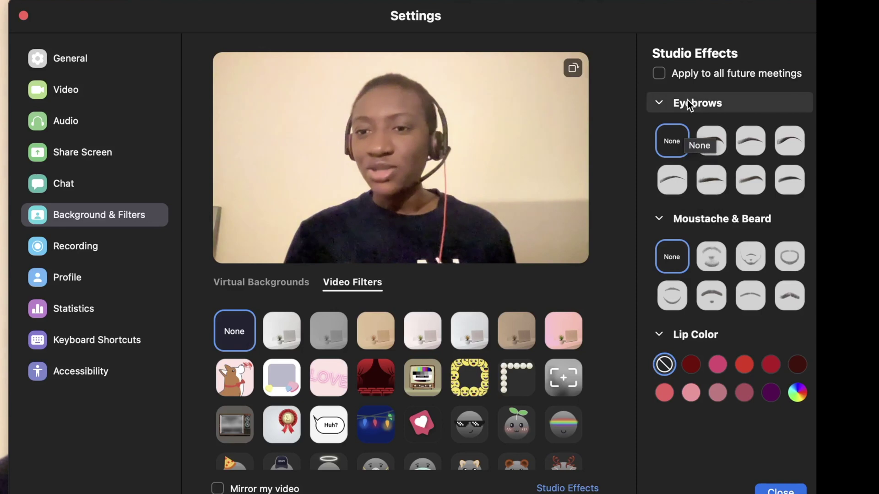
- Apply the Soft Arch eyebrows, preview the lighter brown shades, return to the darkest shade and switch to the third style in the second row
click(713, 142)
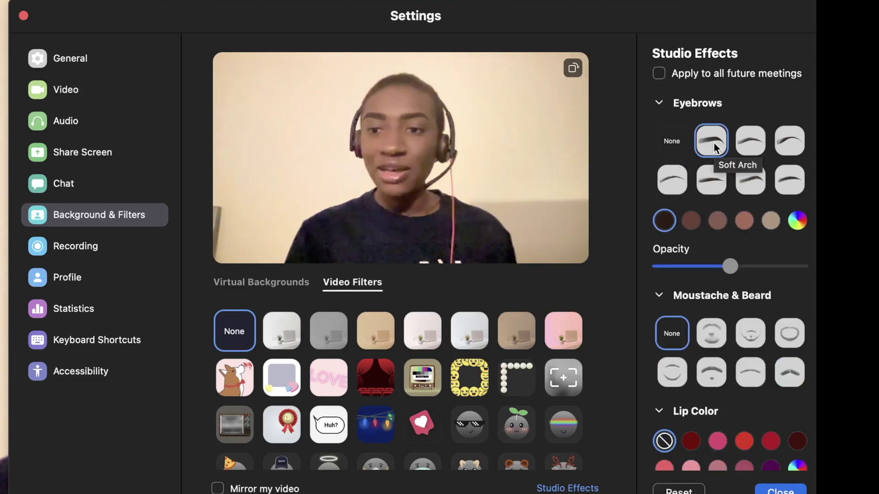
click(692, 221)
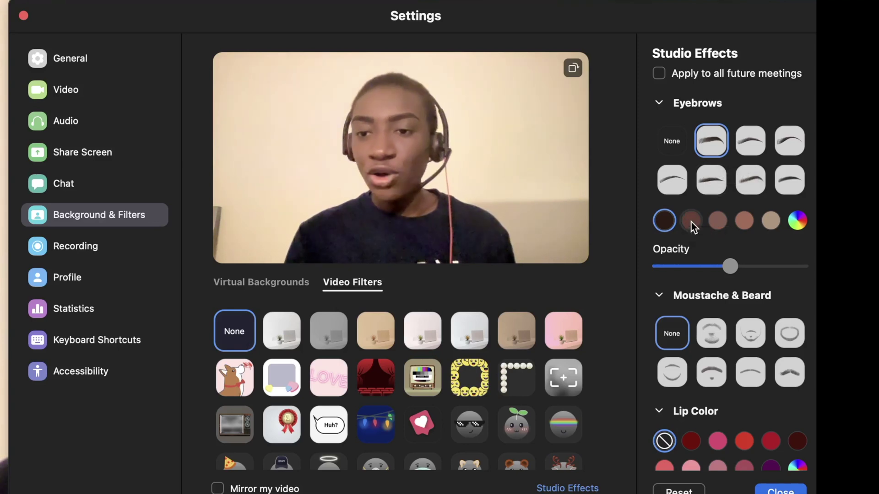
click(719, 226)
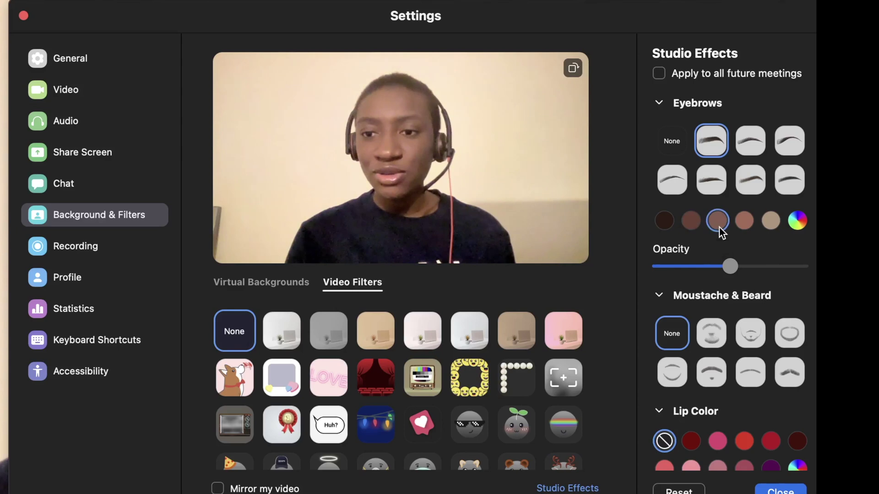
click(746, 223)
click(770, 220)
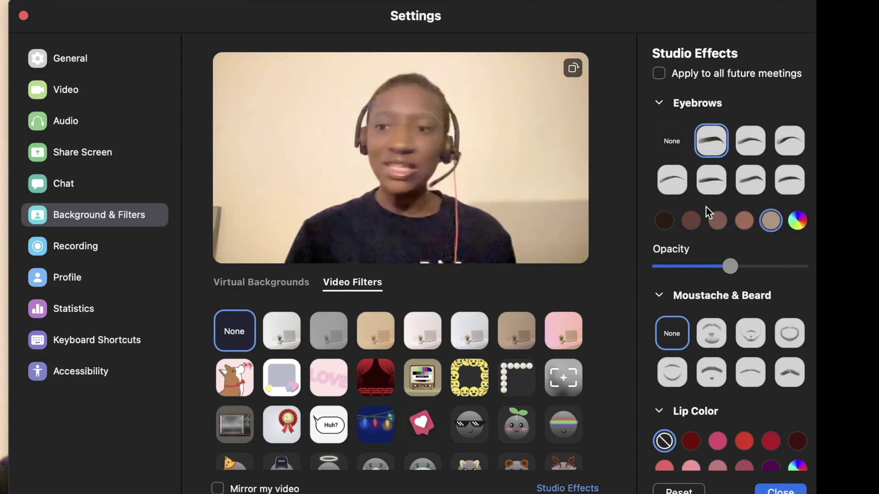
click(664, 221)
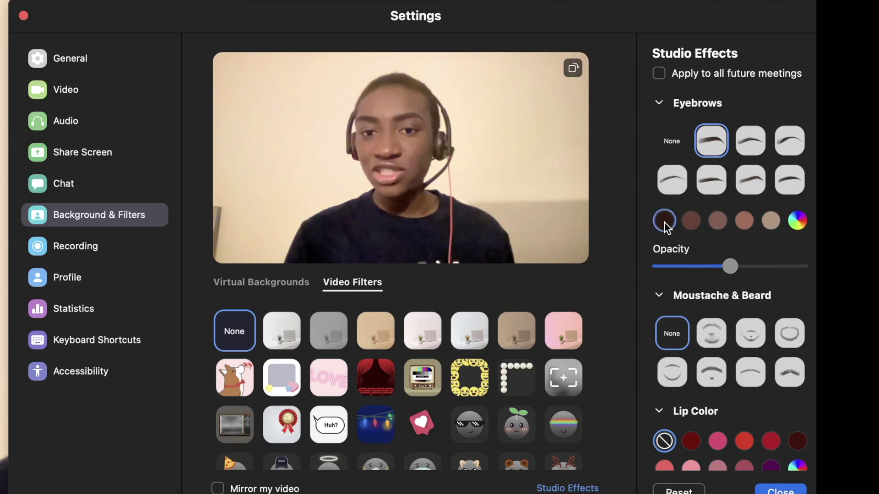
click(745, 180)
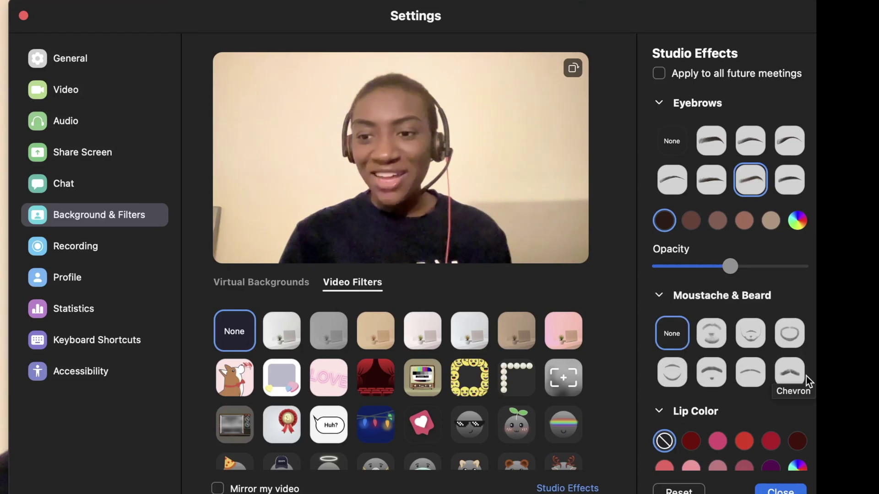
- Try the Chevron moustache and several other moustache and beard styles, and set Moustache & Beard back to None
click(790, 373)
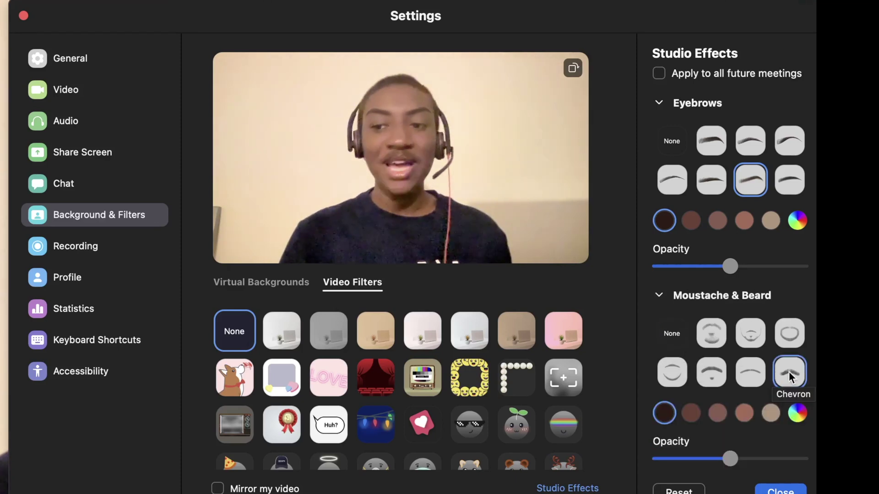
click(784, 327)
click(738, 373)
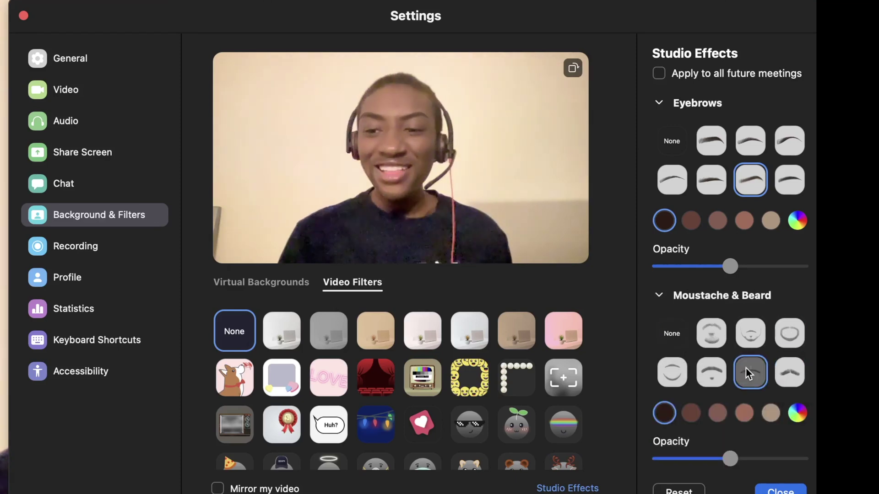
click(708, 332)
click(703, 379)
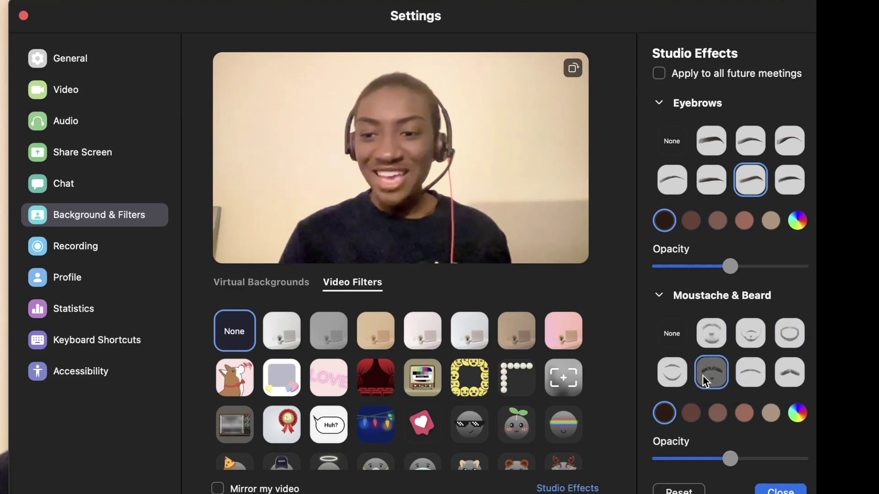
click(665, 370)
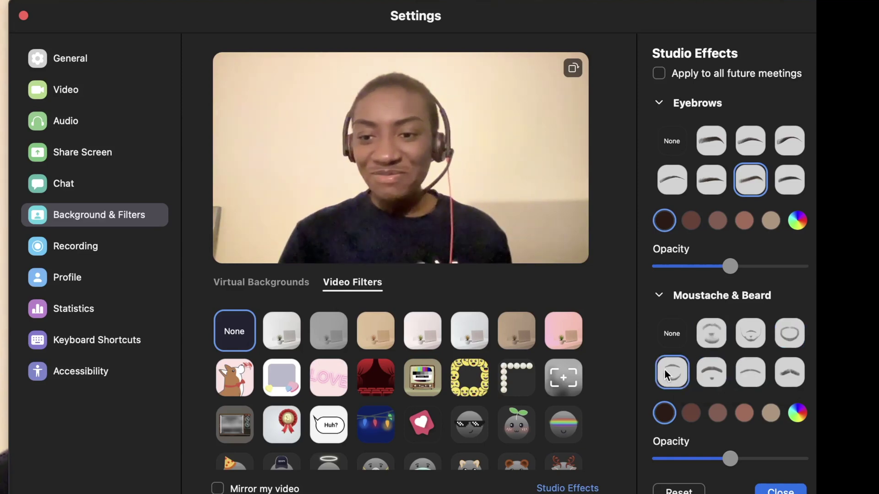
click(664, 326)
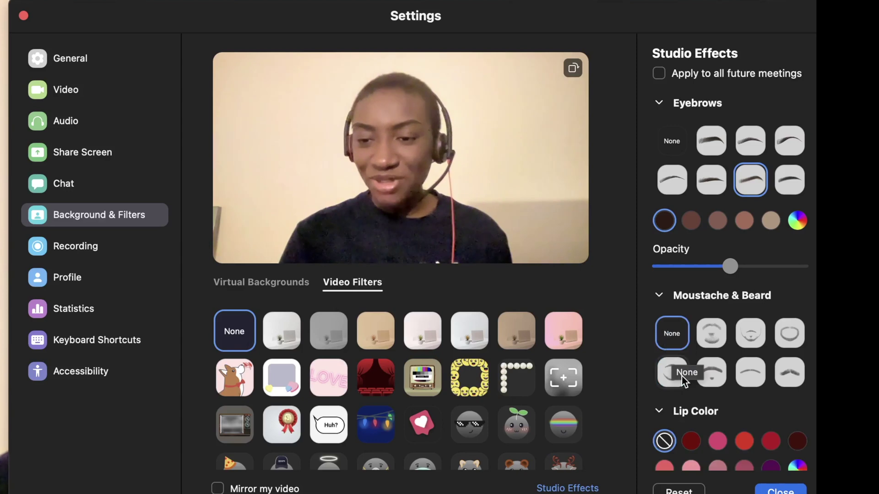
- Preview Ruby and several other lip colors in Studio Effects, finishing on the bright red shade
scroll(683, 379, down, 2)
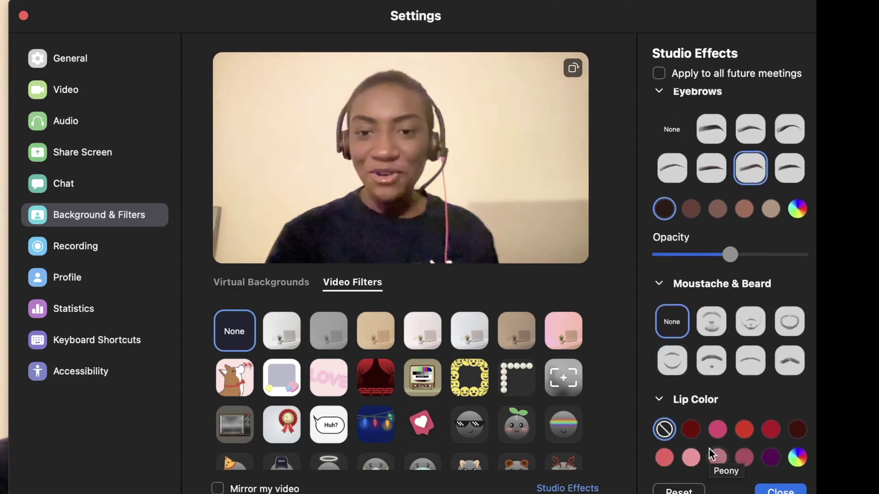
scroll(709, 447, down, 1)
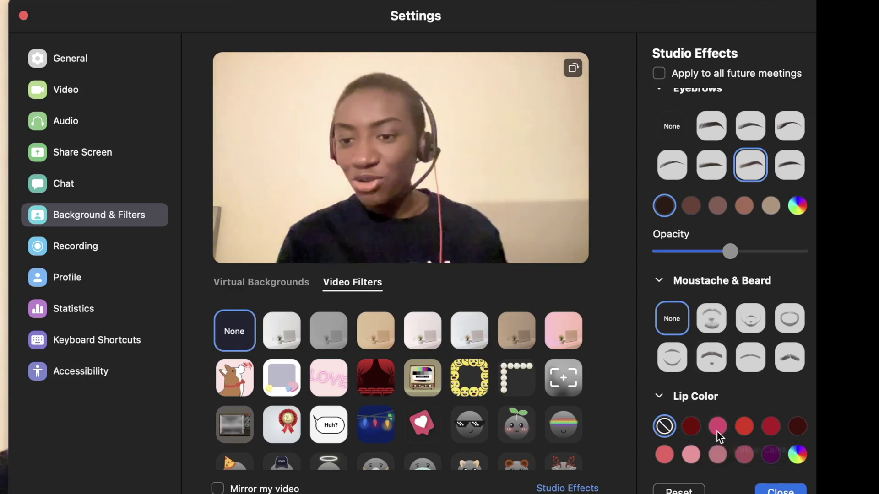
click(697, 423)
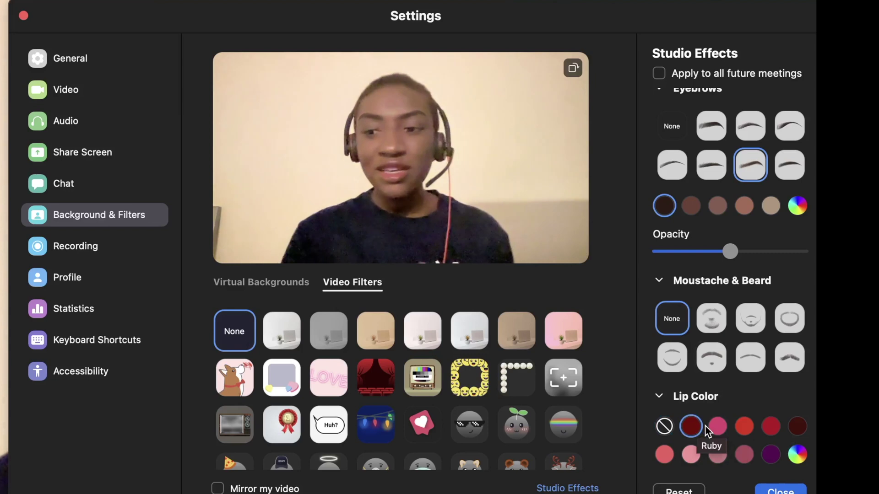
click(765, 428)
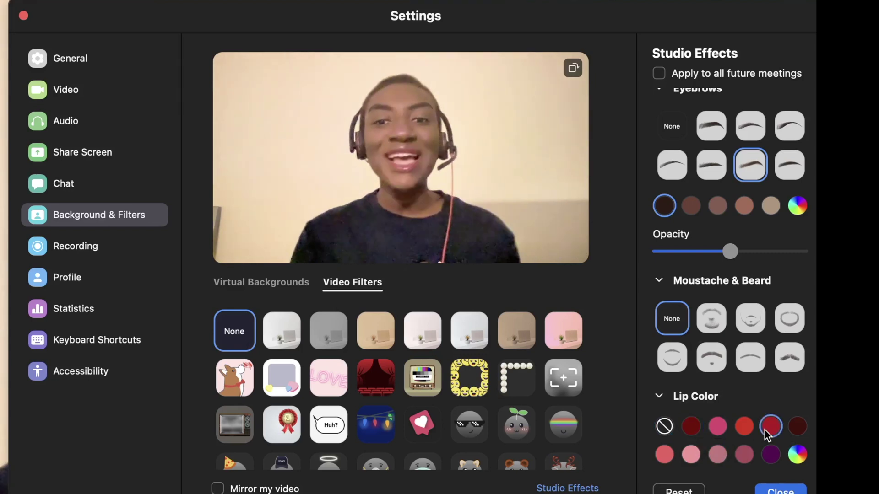
click(745, 456)
click(738, 423)
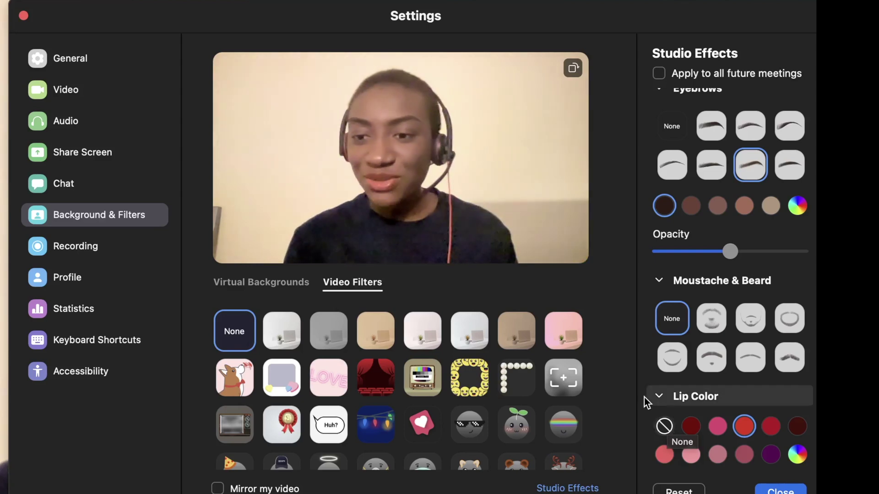
- Reset the lip color and eyebrows to None and close Studio Effects
click(664, 426)
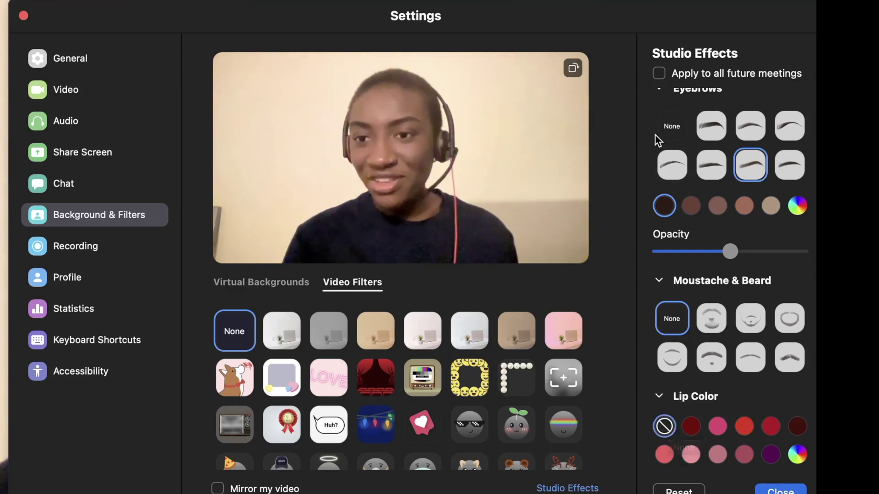
click(666, 130)
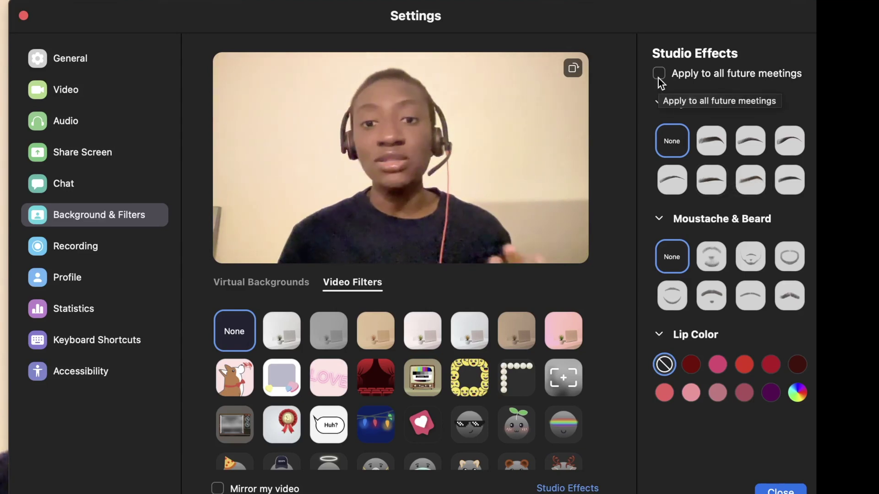
click(769, 490)
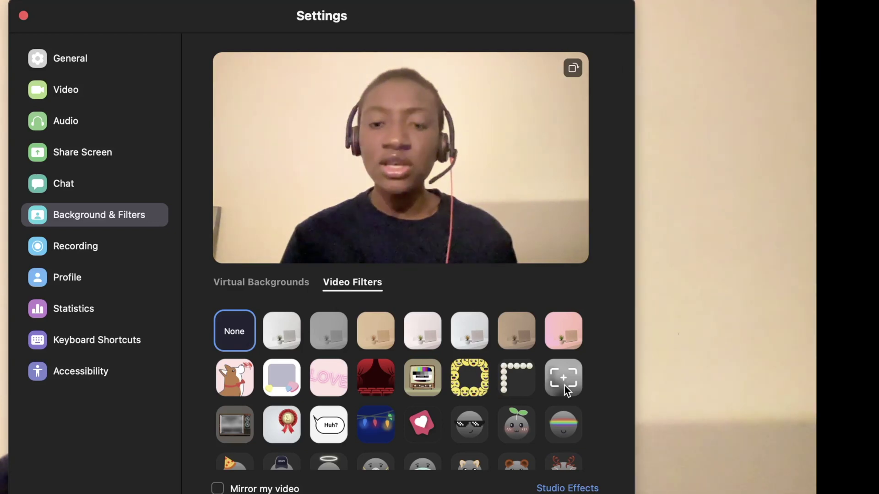